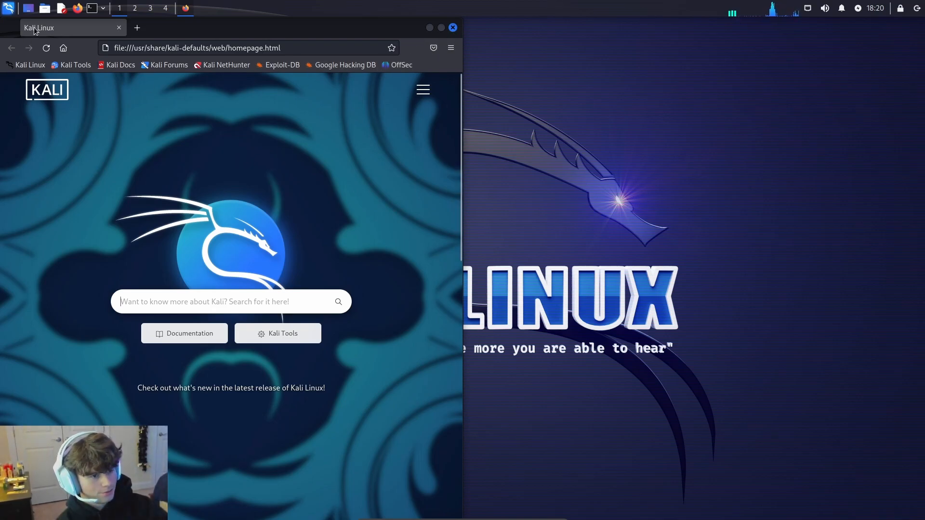
Step: Close the browser window and launch Burp Suite by running burpsuite in a new terminal
left_click(453, 28)
left_click(92, 8)
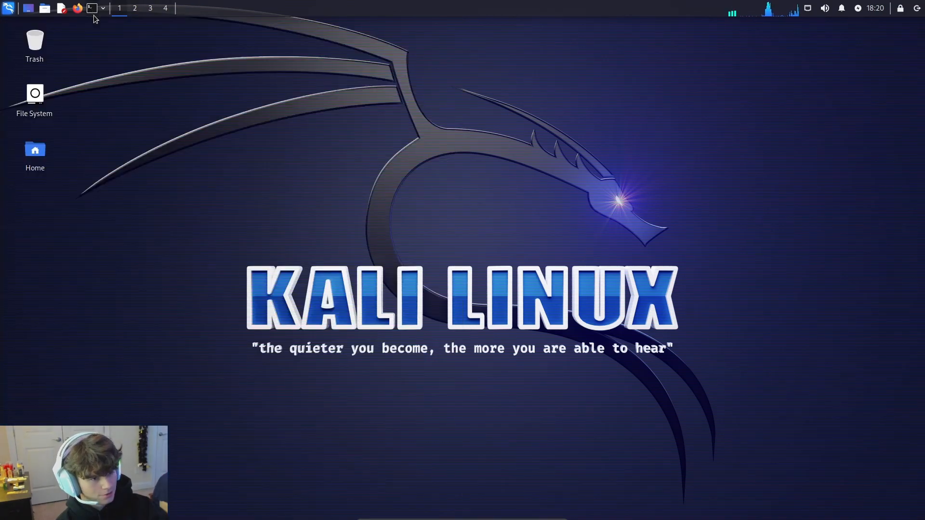
type("bur")
key("Right")
key("Return")
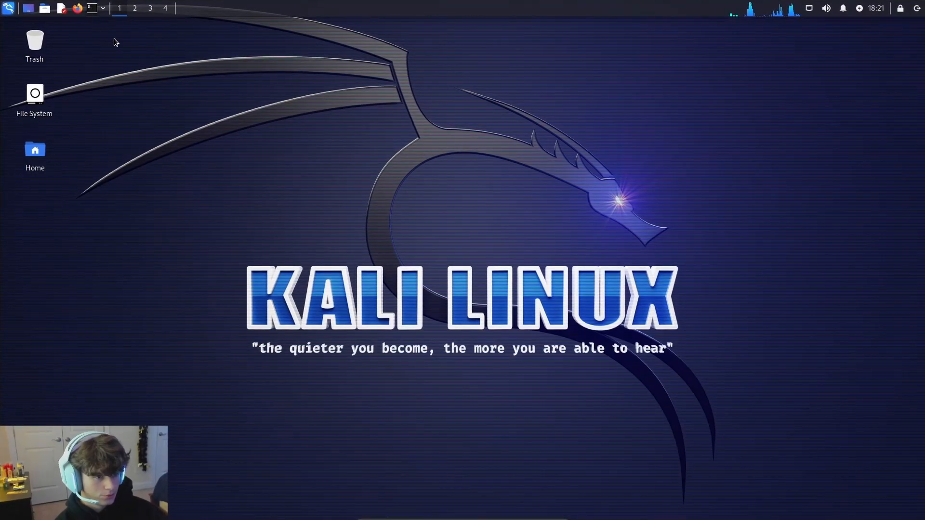
Step: Open a fresh terminal and run burpsuite again
left_click(91, 8)
type("bur")
key("Right")
key("Return")
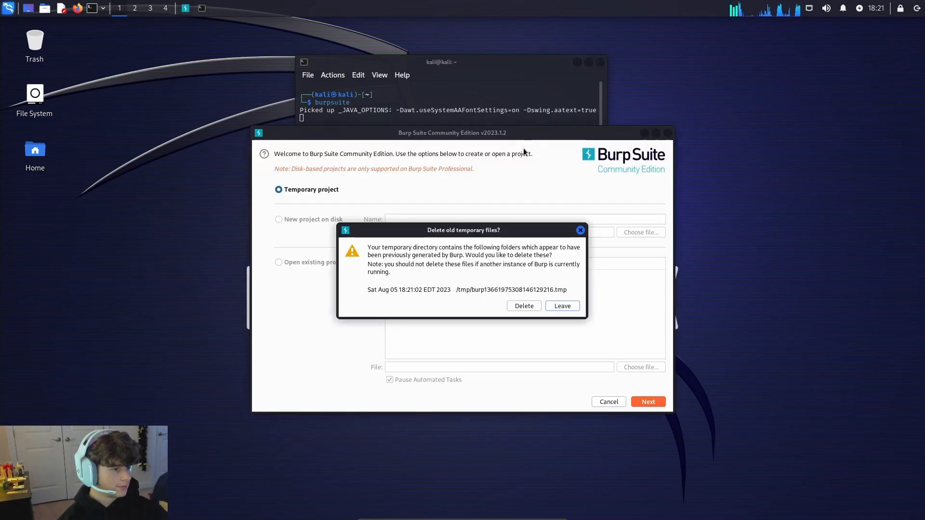
Step: Delete the old temporary files, start a temporary project with Burp defaults, and dismiss the out-of-date notice
left_click(534, 309)
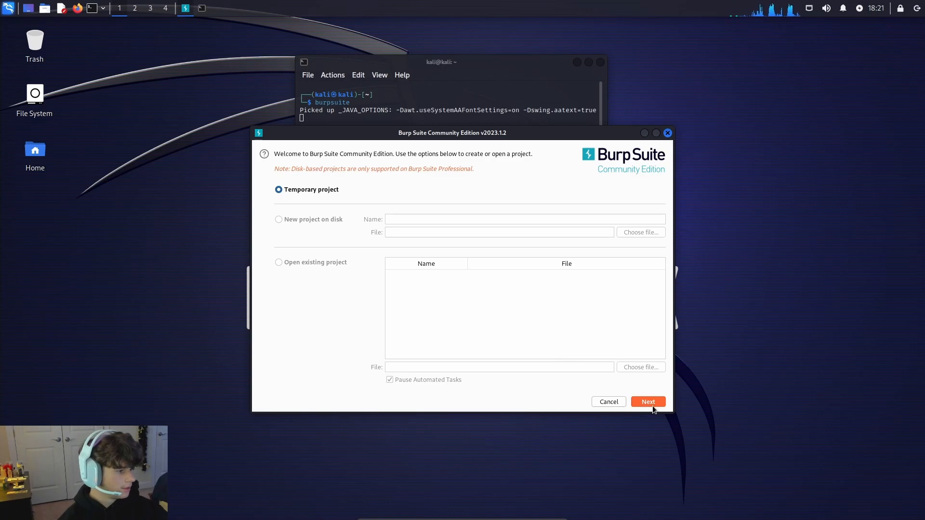
left_click(652, 404)
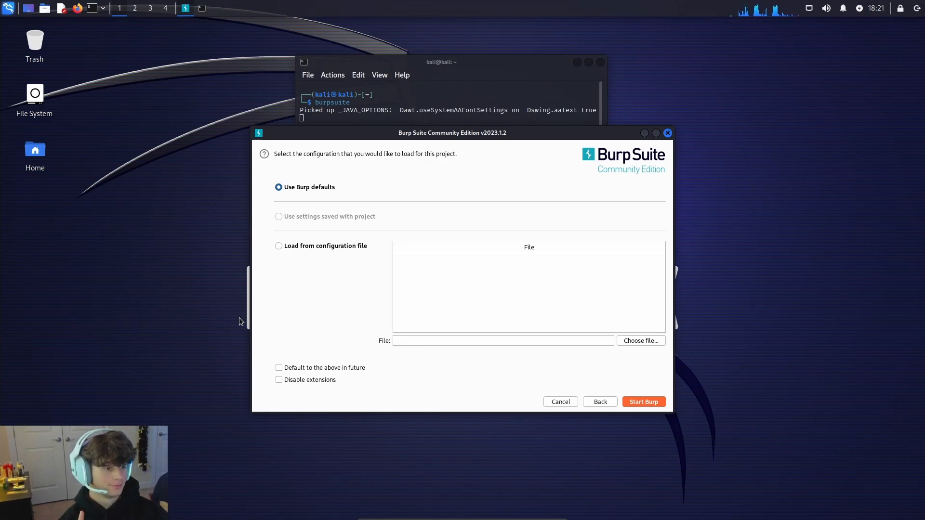
left_click(652, 405)
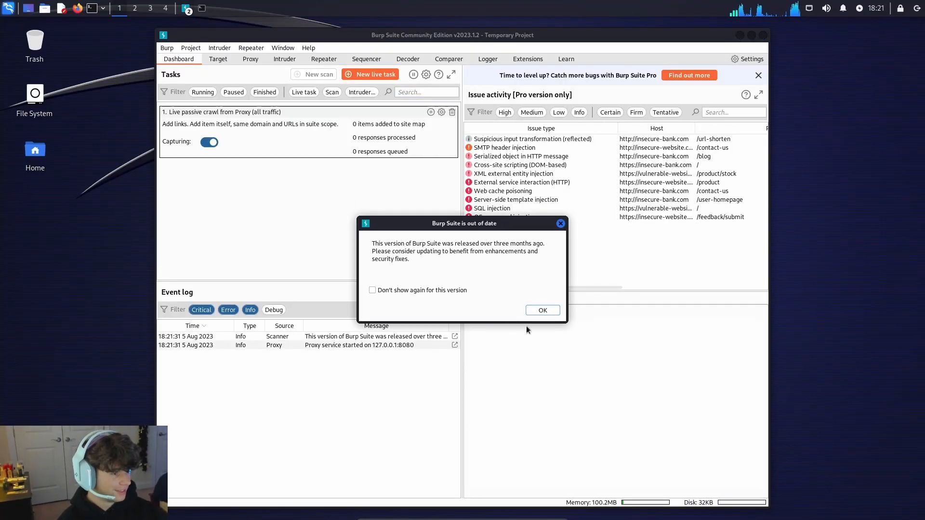
left_click(543, 311)
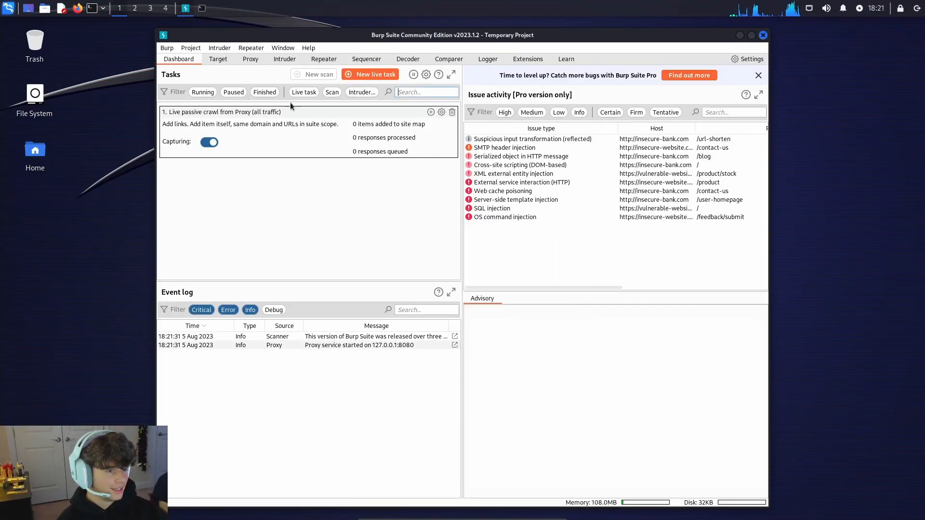
Step: View the Target tool, return to the Dashboard, and snap the Burp Suite window to the right half of the desktop
left_click(249, 60)
left_click(218, 59)
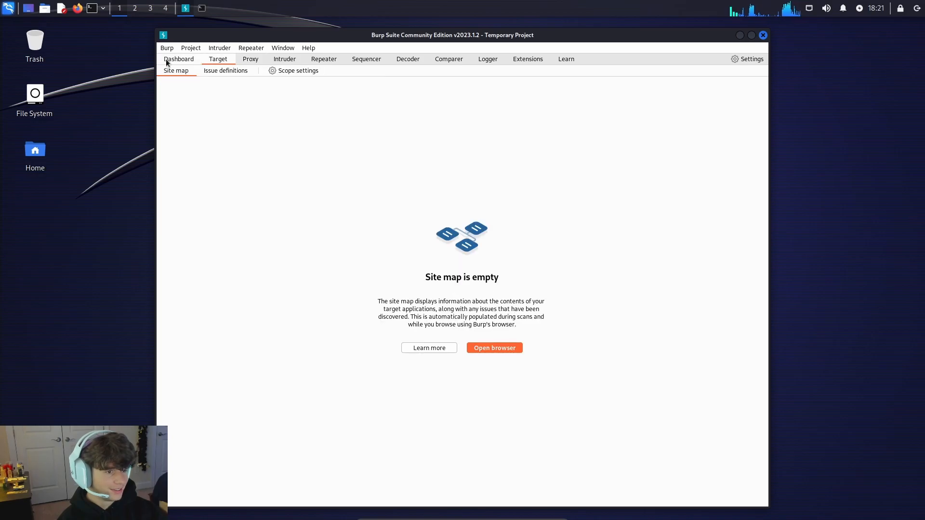
left_click(169, 59)
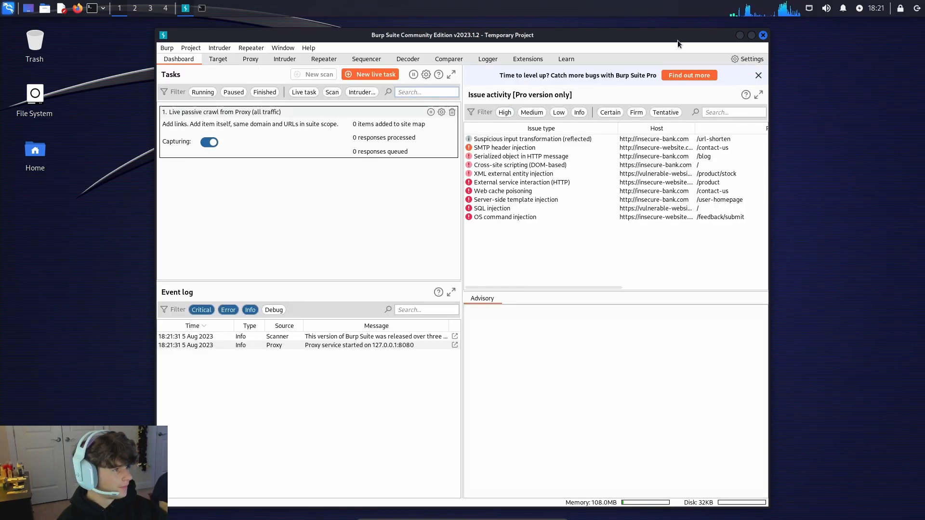
left_click_drag(631, 37, 922, 106)
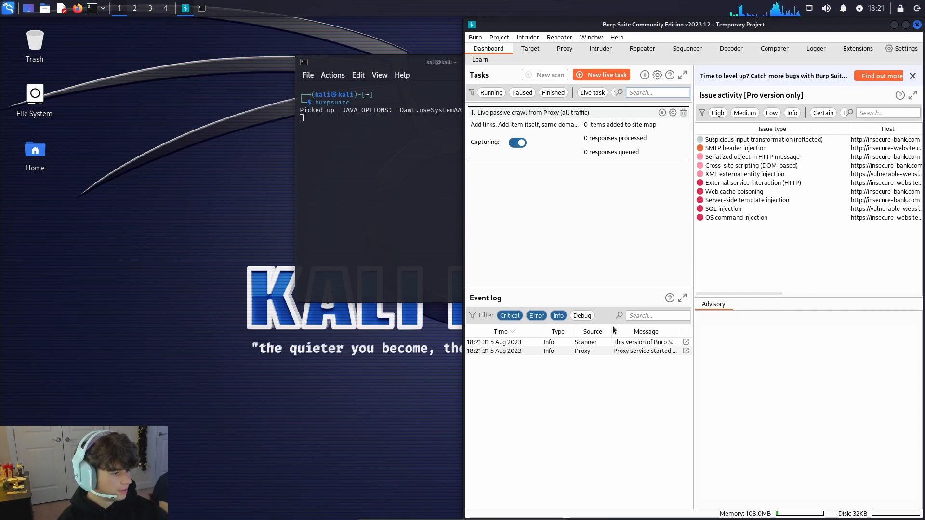
left_click(559, 342)
left_click(523, 351)
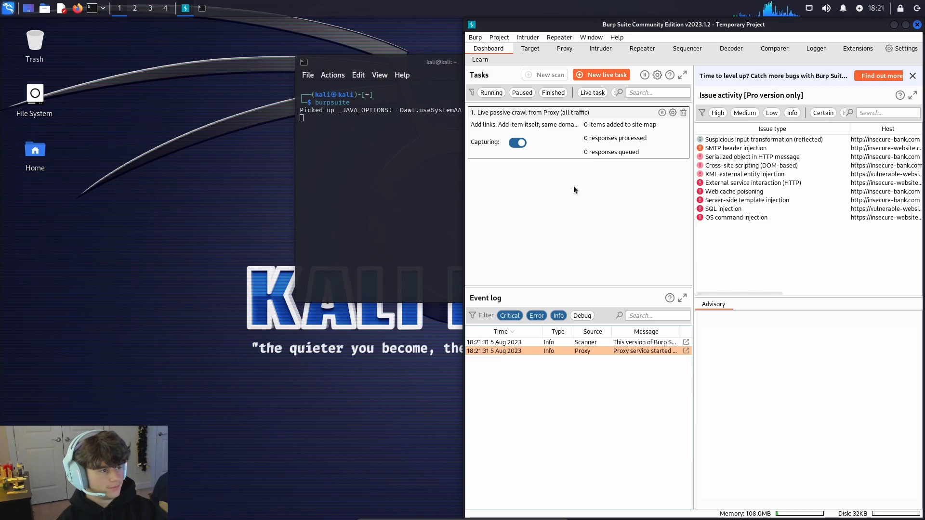
left_click(501, 38)
mouse_move(522, 38)
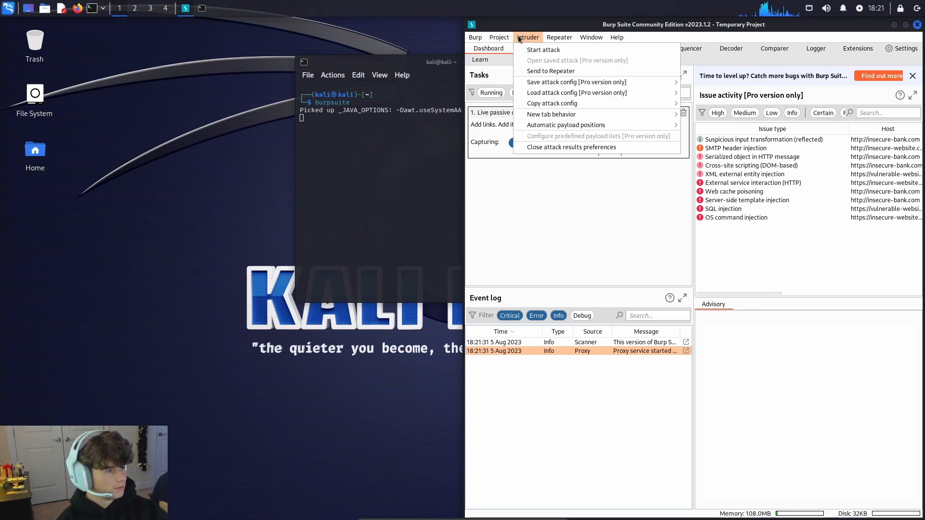
left_click(542, 256)
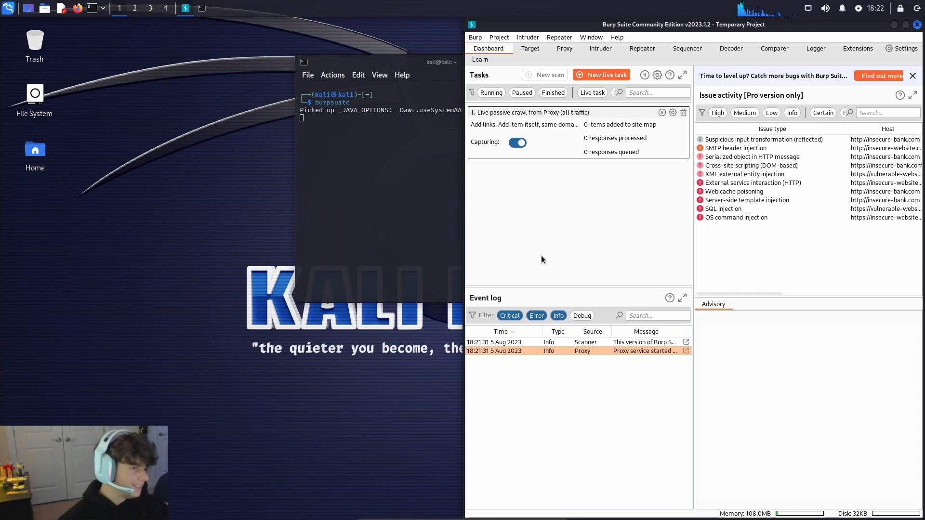
Step: Close the terminal running Burp Suite and relaunch it by running burpsuite in a new terminal
left_click(428, 66)
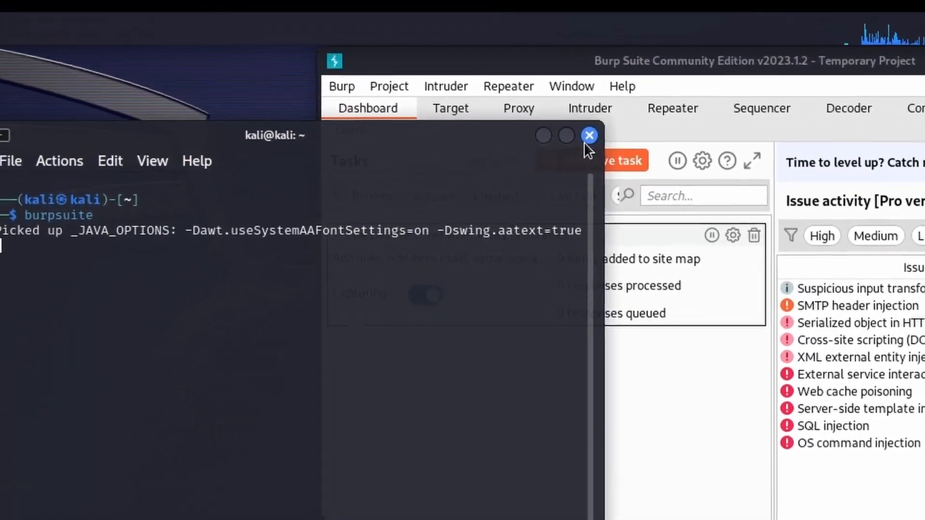
left_click(581, 191)
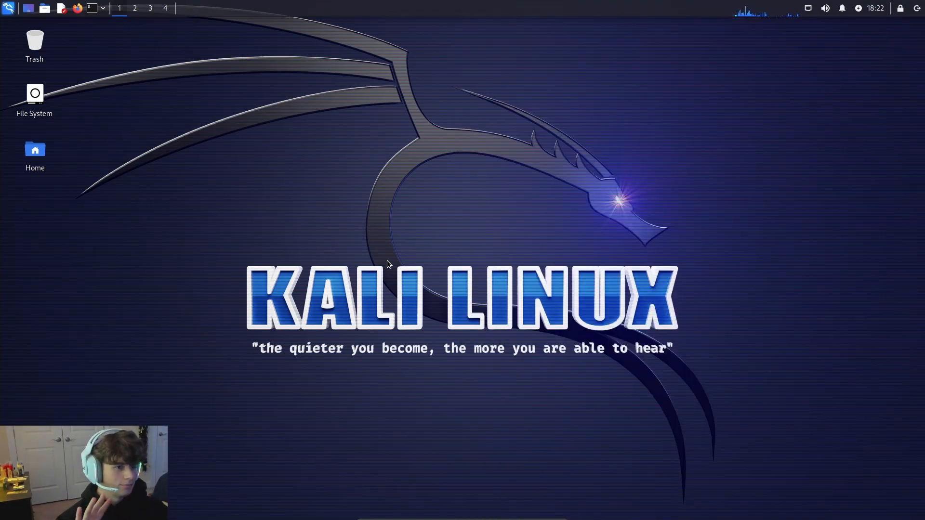
left_click(92, 8)
type("burpsuite")
key("Return")
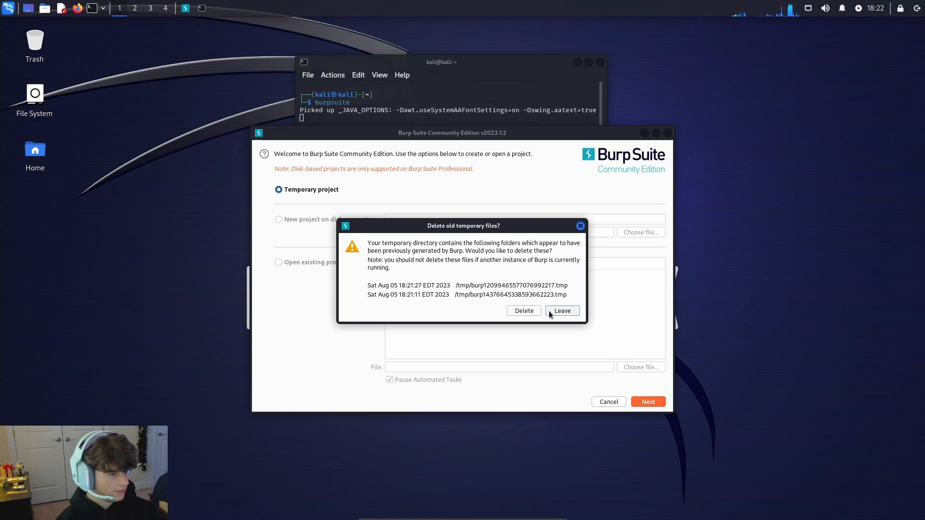
Step: Clear the old temporary files, start a temporary project with Burp defaults, and snap its window to the right half of the desktop
left_click(519, 311)
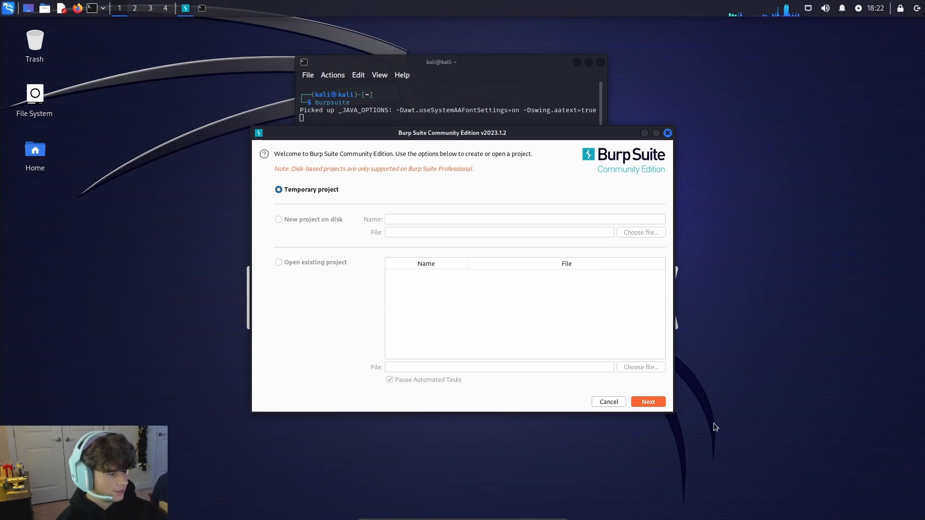
left_click(650, 403)
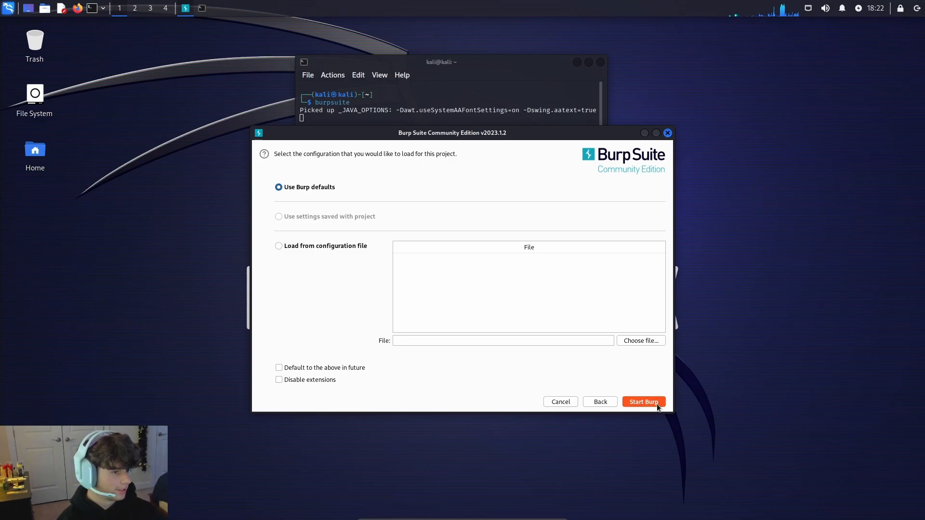
left_click(660, 404)
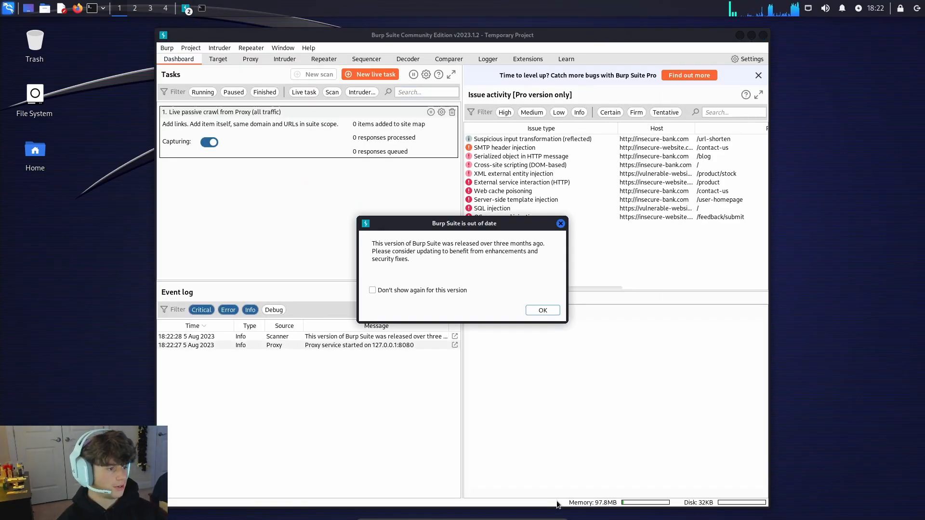
left_click(543, 310)
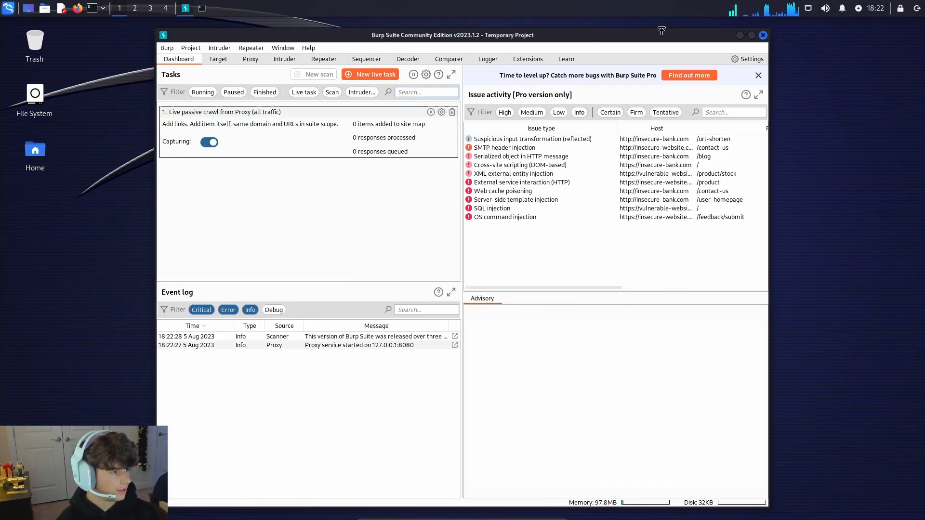
left_click_drag(667, 35, 923, 136)
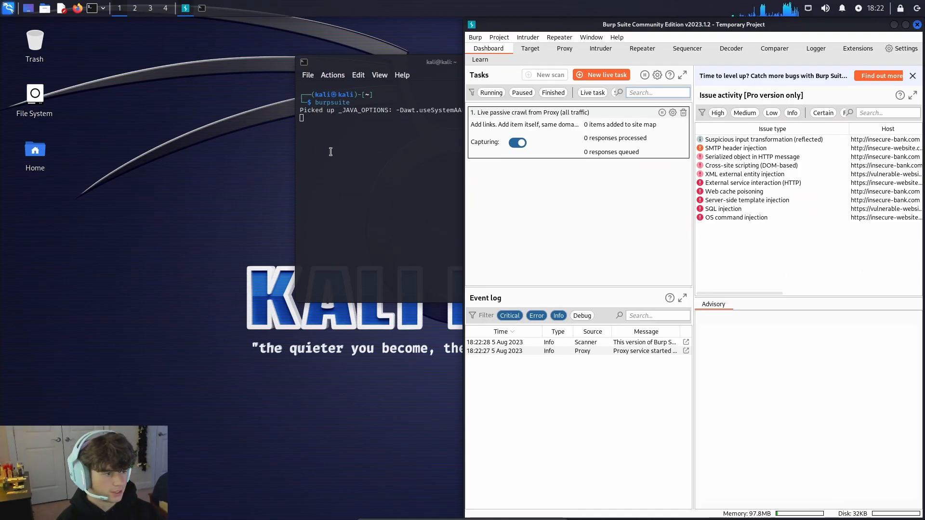
Step: Shut down the current Burp Suite session by closing its terminal, and run burpsuite in a new terminal
left_click(418, 66)
left_click(611, 98)
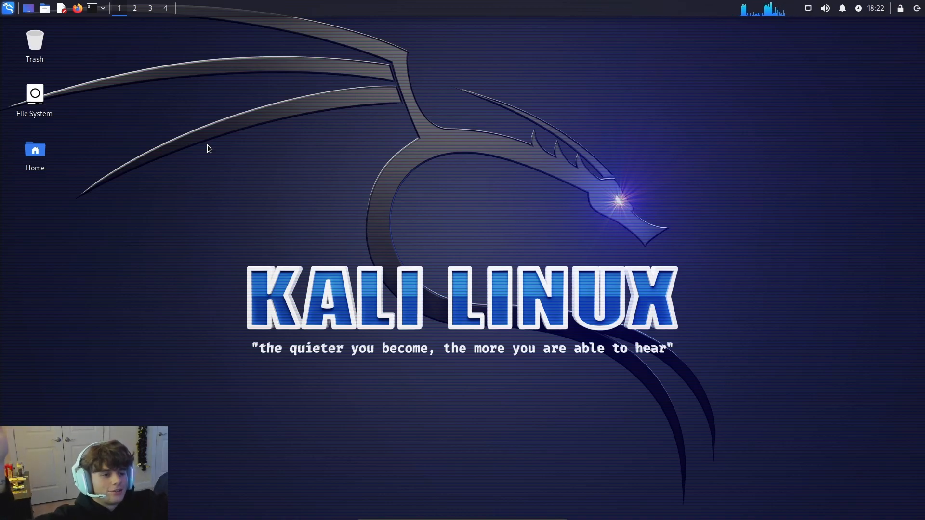
left_click(92, 8)
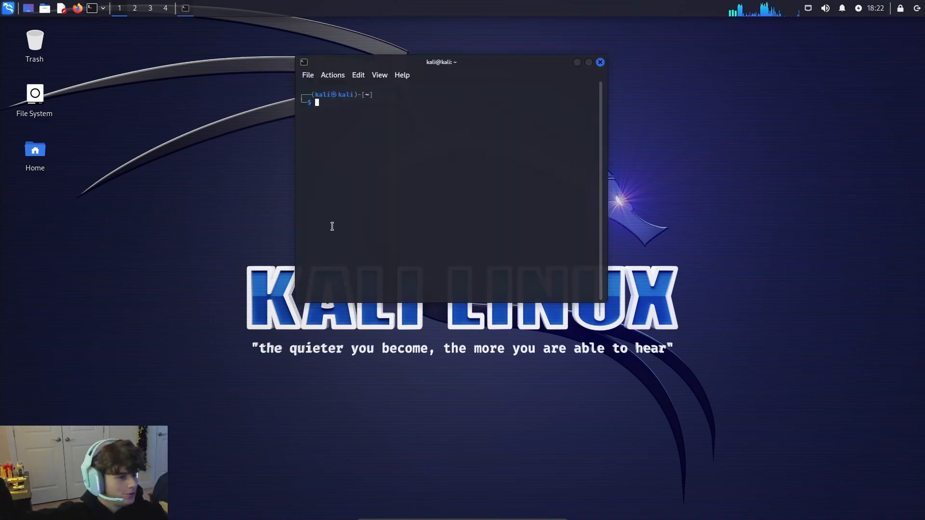
type("burpsuite")
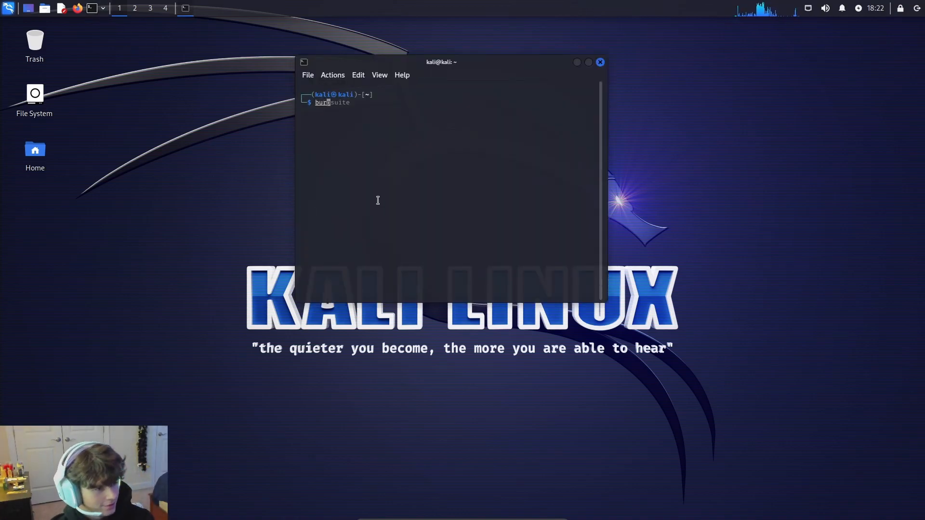
key("Return")
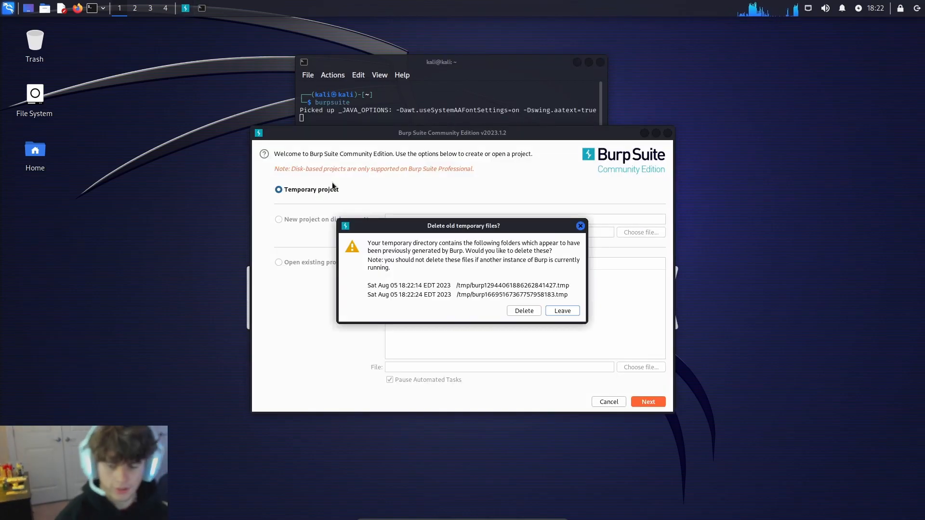
Step: Delete the old temporary files, start a temporary project with Burp defaults, and dismiss the out-of-date notice
left_click(525, 311)
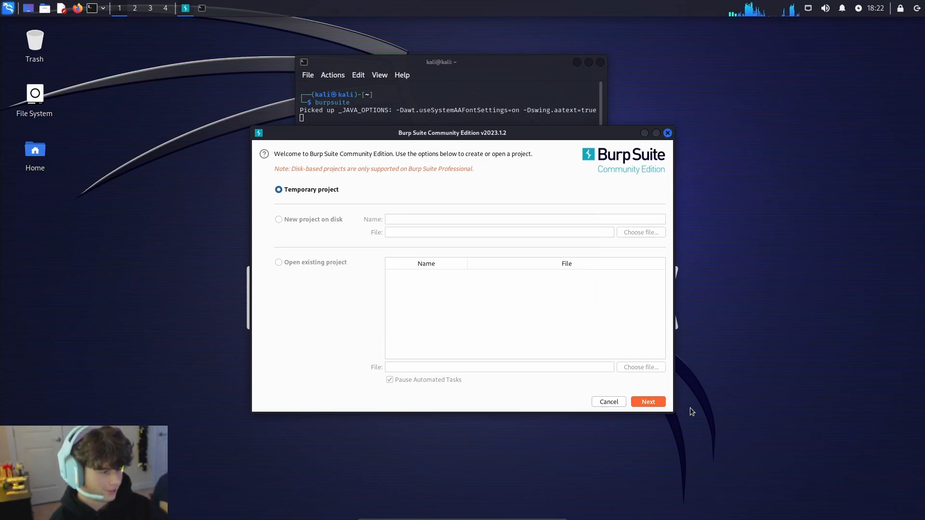
left_click(662, 406)
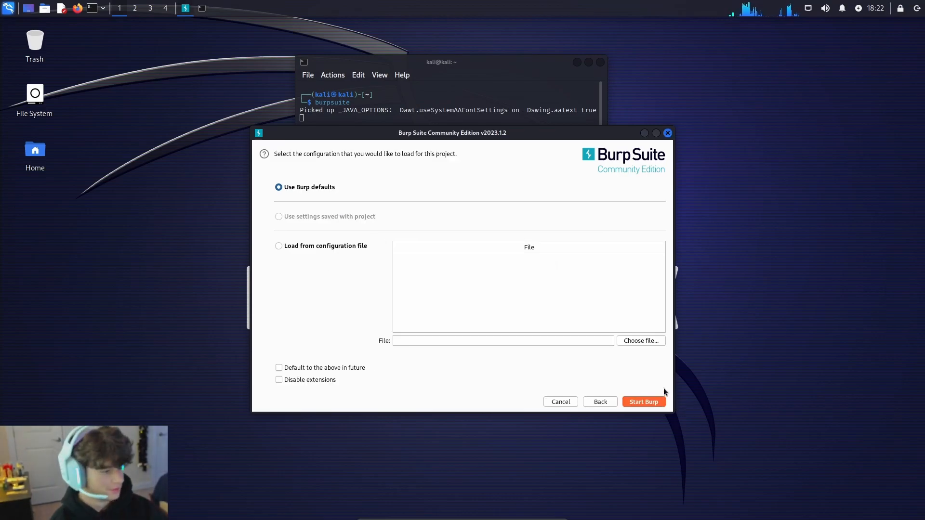
left_click(644, 404)
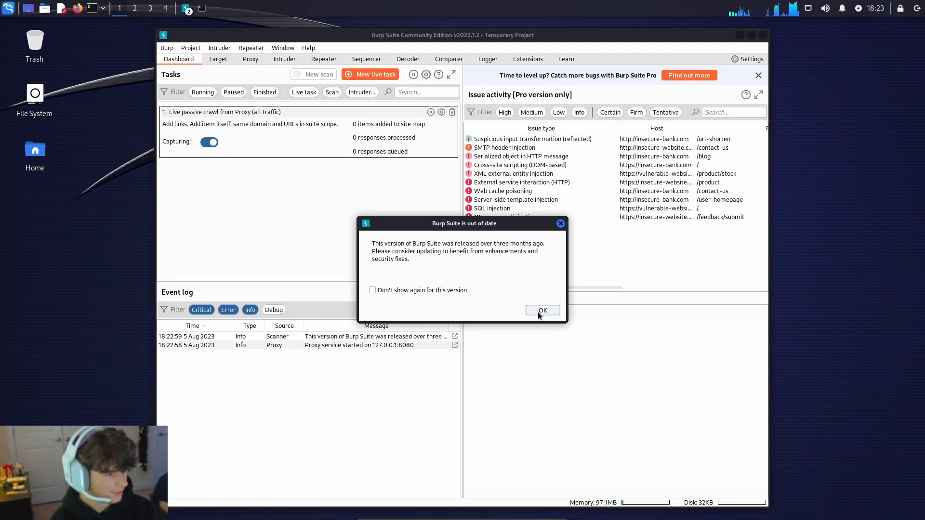
left_click(546, 311)
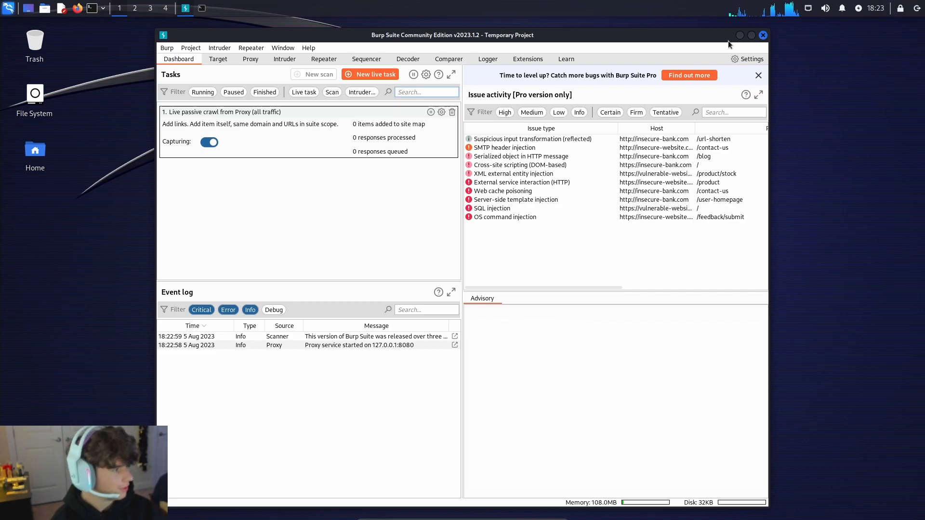
Step: Snap the Burp Suite window to the right half of the desktop and minimize the terminal
left_click_drag(720, 45, 924, 96)
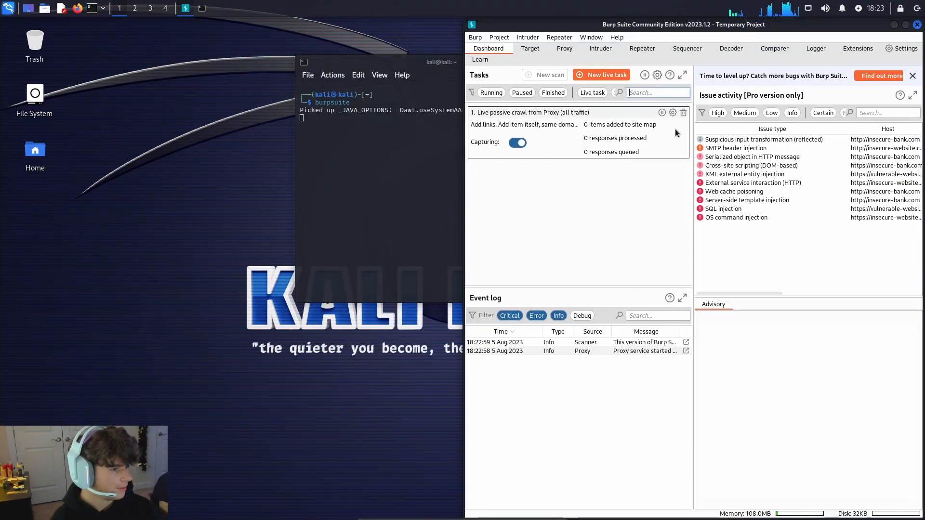
left_click(405, 62)
left_click(577, 63)
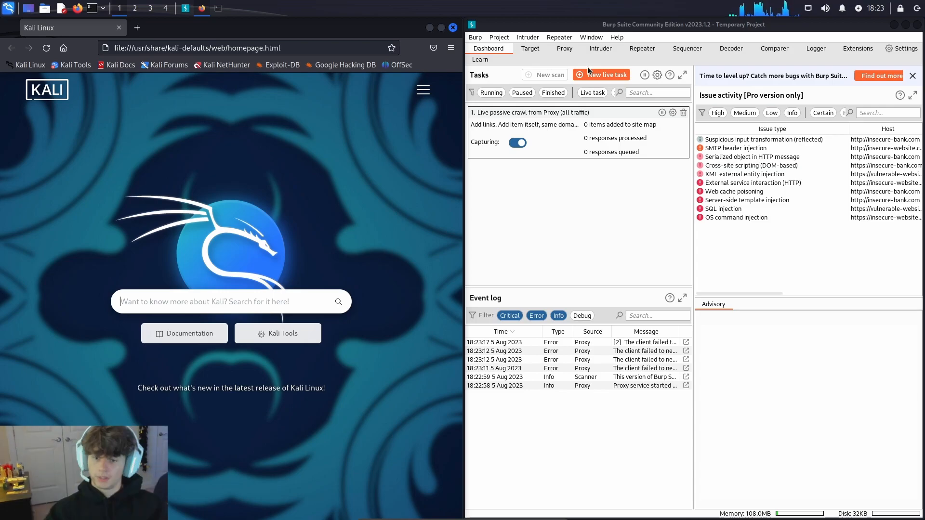
Step: Open the Proxy settings in Burp Suite to view the proxy listeners
left_click(560, 49)
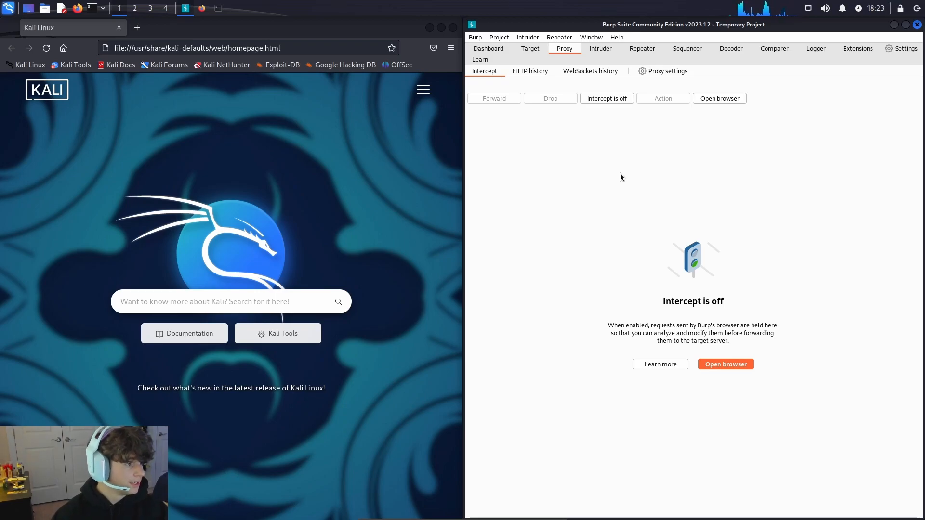
left_click(666, 71)
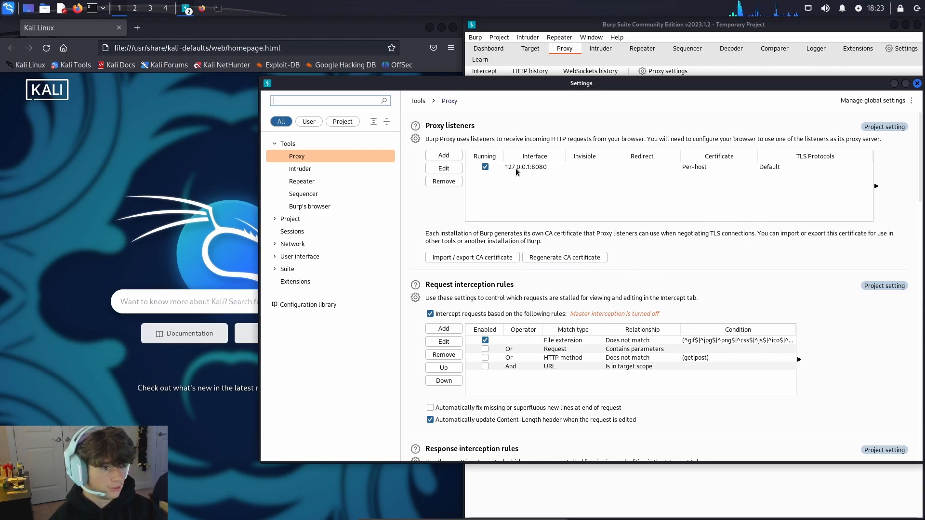
Step: Switch to Firefox and try to load the Hacker101 CTF site at ctf.hacker101.com
left_click(270, 48)
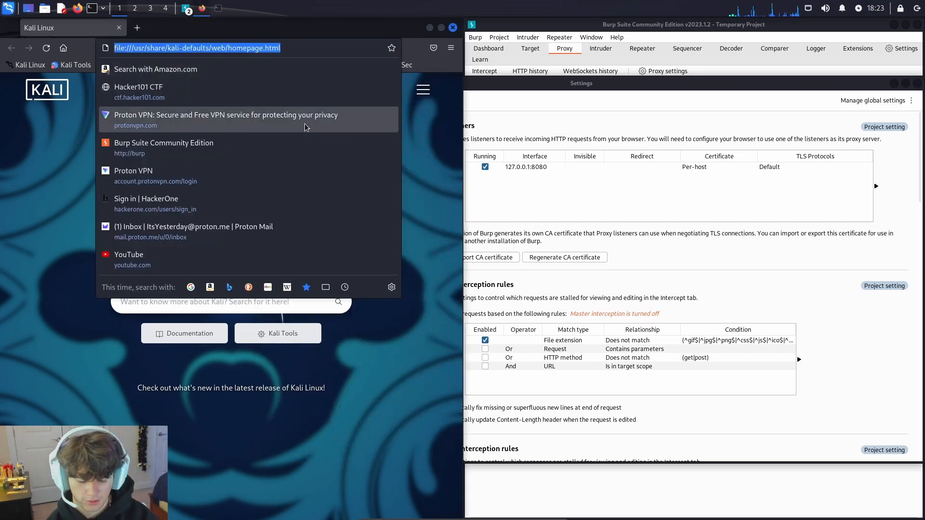
type("hacker")
left_click(312, 103)
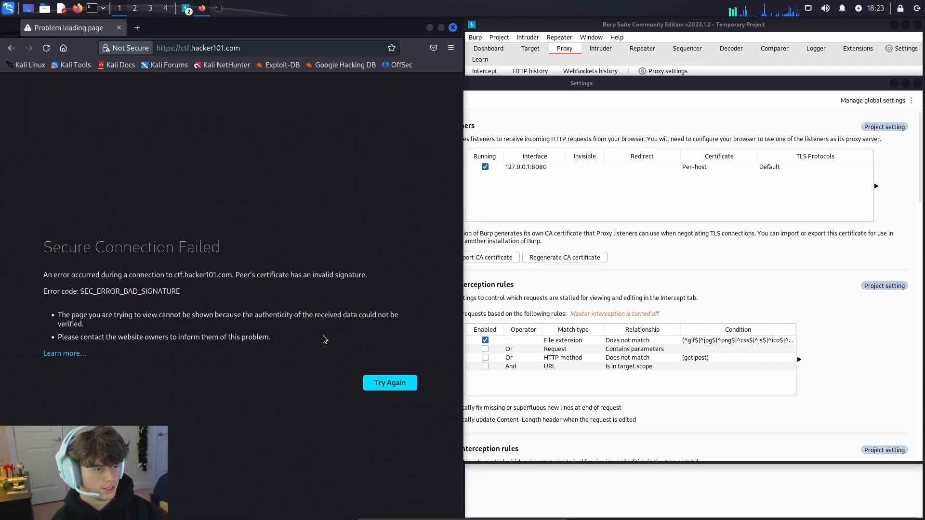
Step: Return to Burp Suite's main Proxy window and retry loading the Hacker101 CTF page in Firefox
left_click(572, 65)
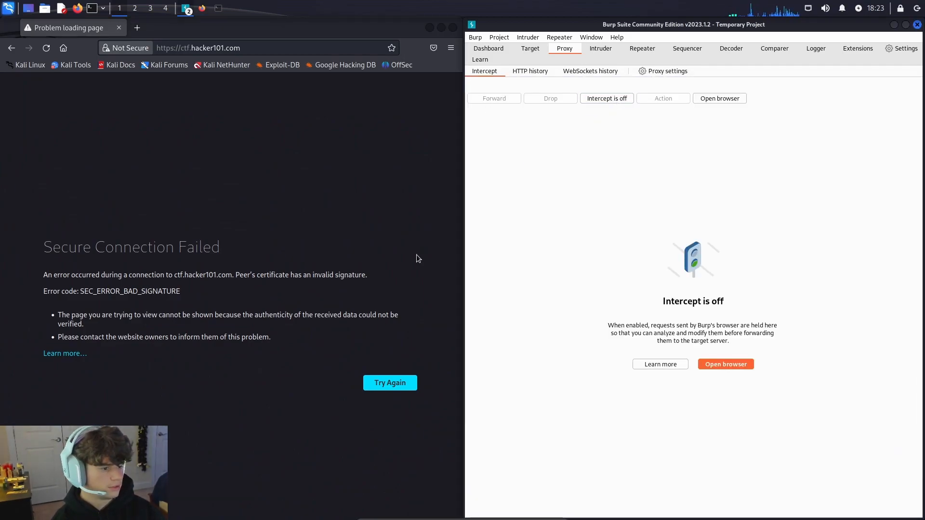
left_click(389, 390)
left_click(289, 48)
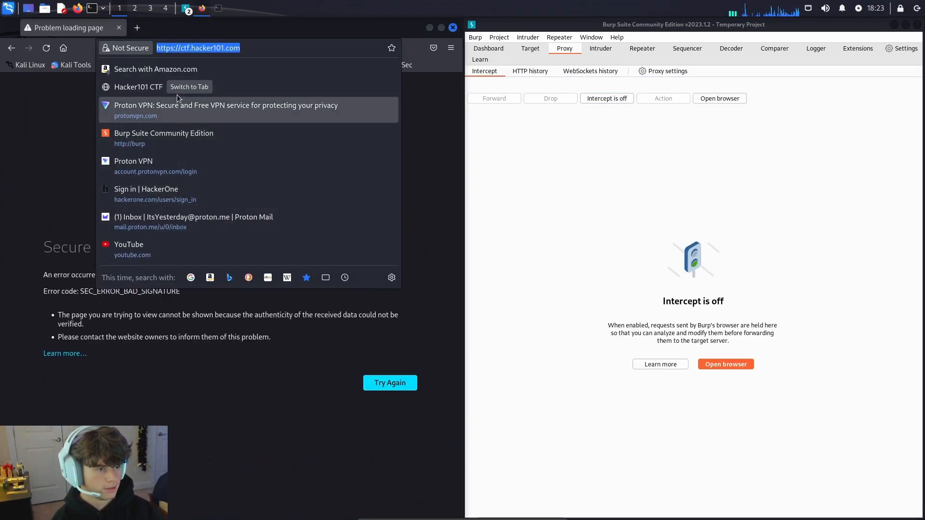
left_click(135, 69)
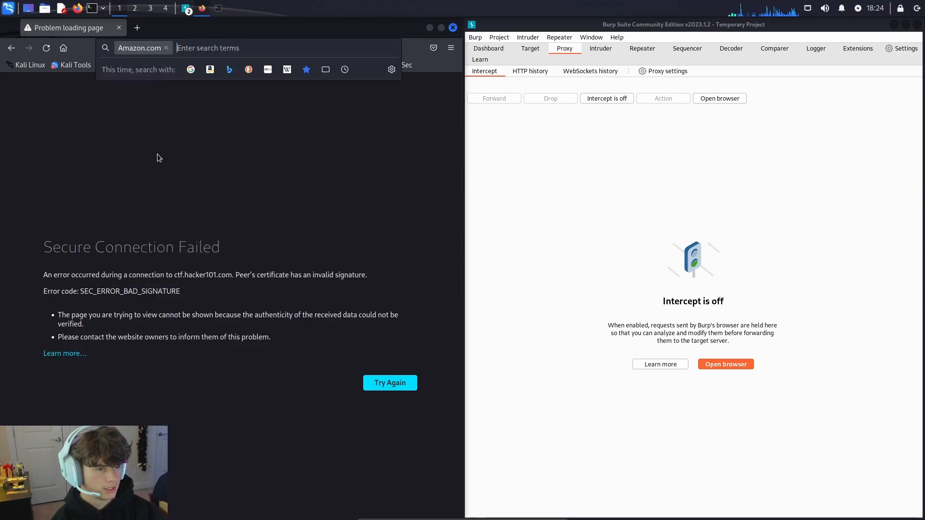
Step: Try to load google.com from a new Firefox tab and dismiss the address bar search tip
left_click(137, 28)
left_click(124, 48)
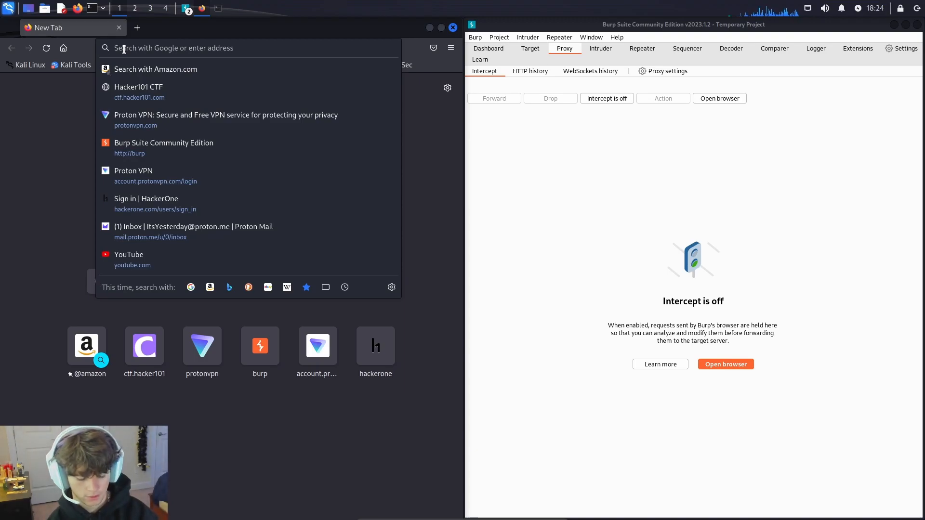
type("google.com/")
key("Return")
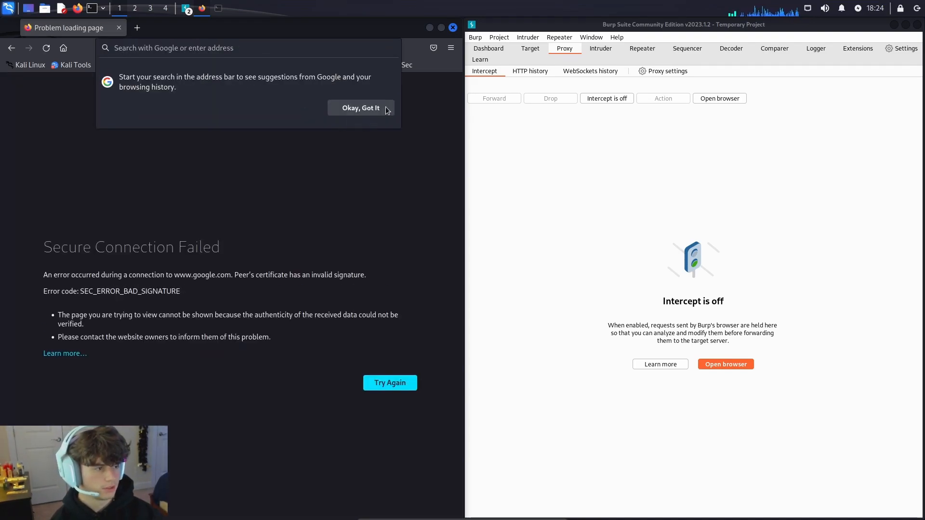
left_click(384, 111)
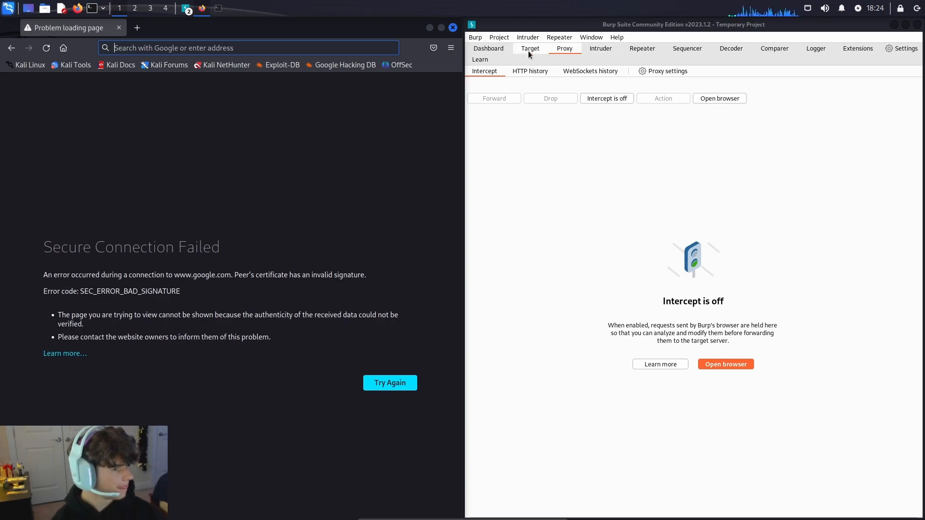
Step: Toggle Burp Suite's interception on and back off, and retry loading google.com in Firefox
left_click(603, 98)
left_click(611, 97)
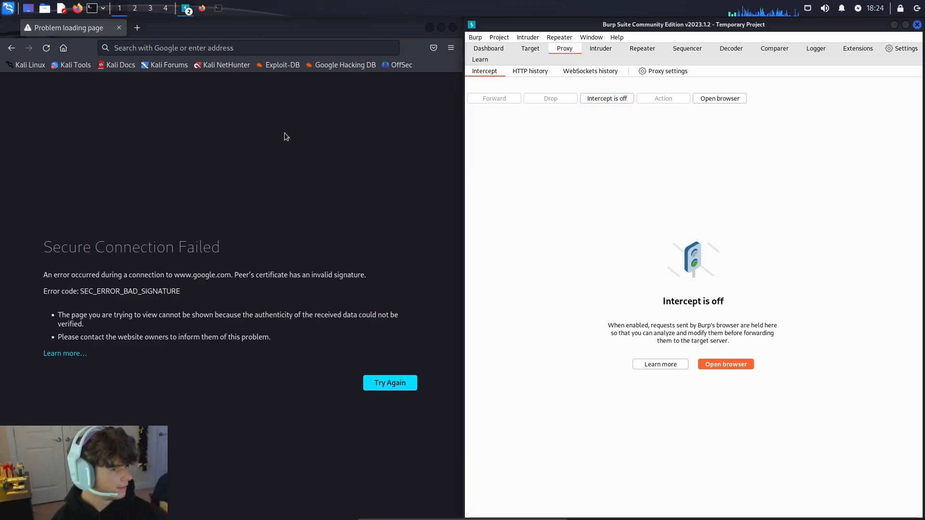
left_click(260, 49)
type("googe")
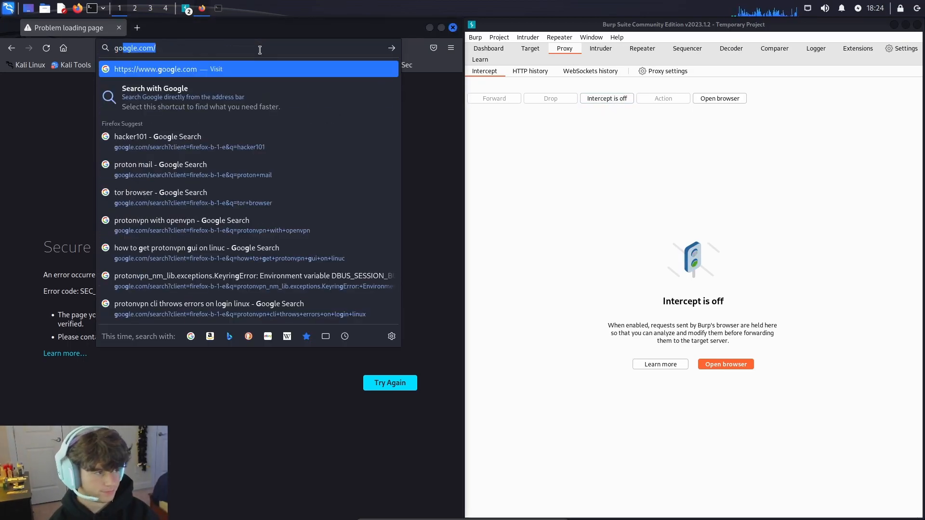
key("BackSpace")
type("le")
key("Return")
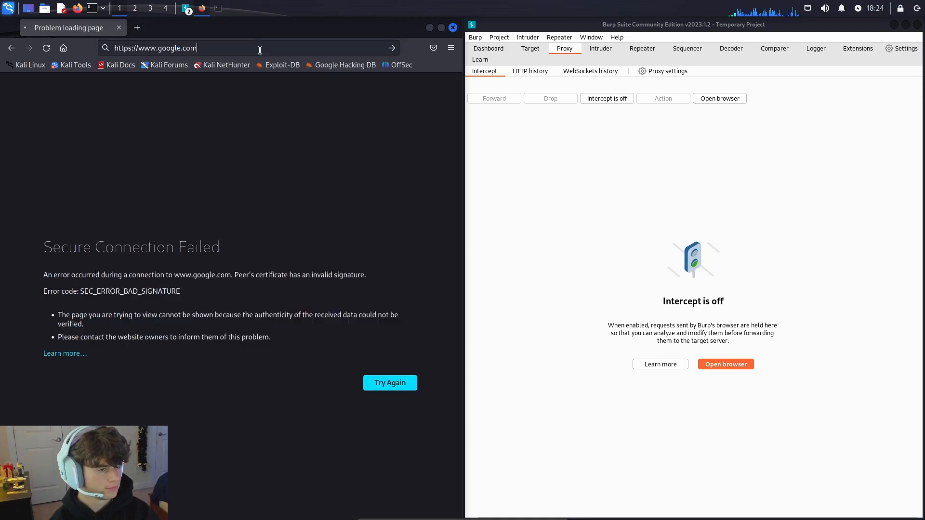
Step: Review the proxy listeners and interception rules in Burp Suite's Proxy settings, and close the settings window
left_click(665, 71)
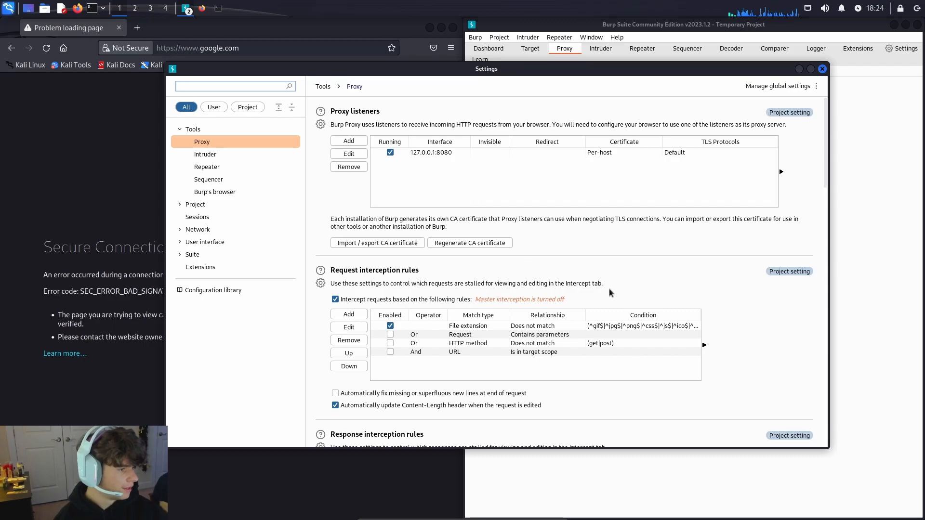
scroll(651, 312, "down", 10)
scroll(630, 285, "up", 6)
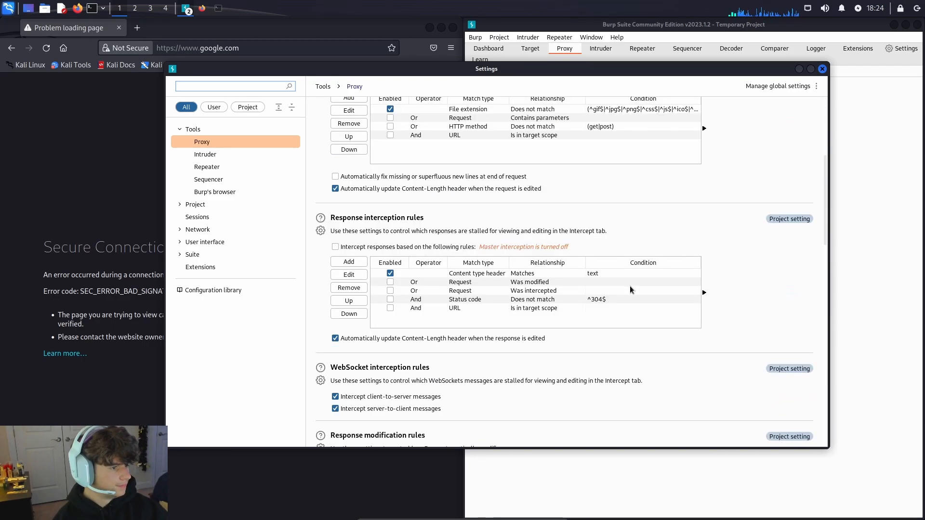
scroll(629, 285, "up", 5)
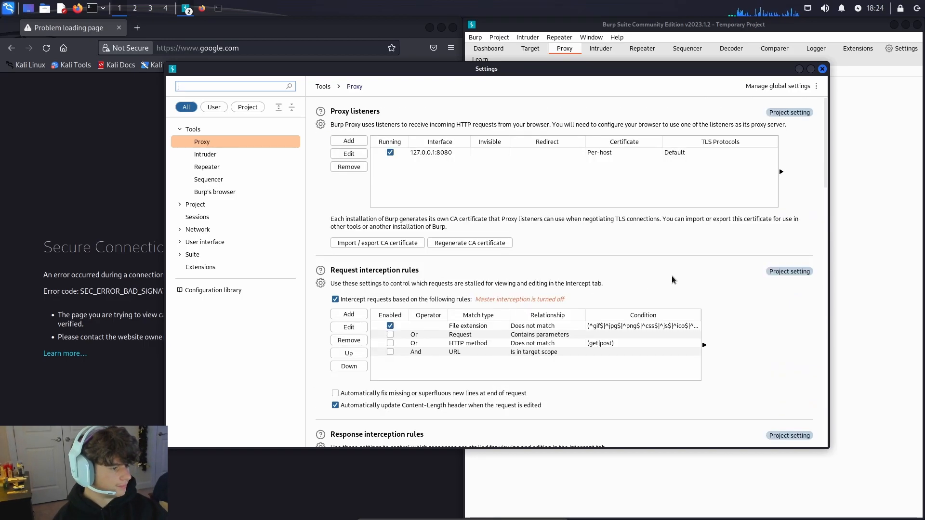
left_click(823, 68)
Step: Search the Firefox settings for "prox" and open the connection settings of the network section
left_click(451, 48)
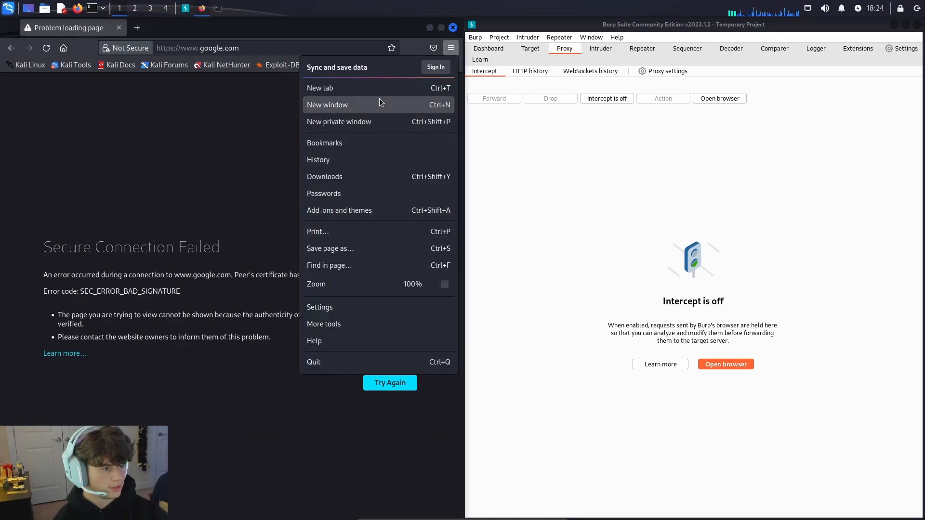
left_click(329, 307)
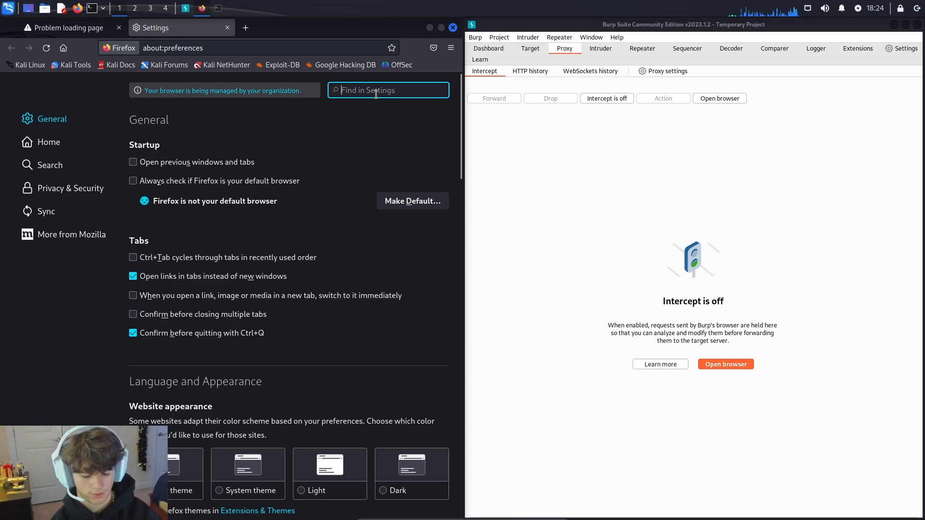
type("prox")
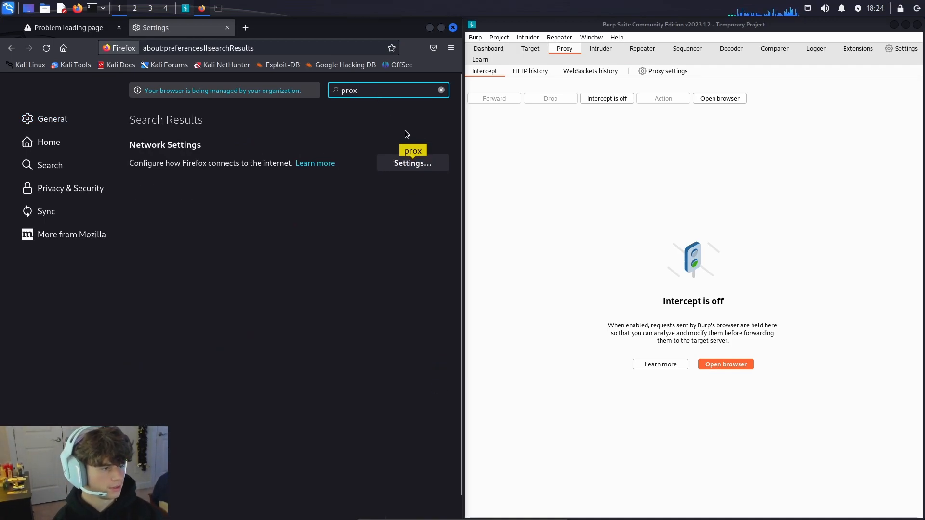
left_click(413, 165)
Step: Check the HTTP proxy address and port in Firefox's manual proxy configuration
left_click(159, 207)
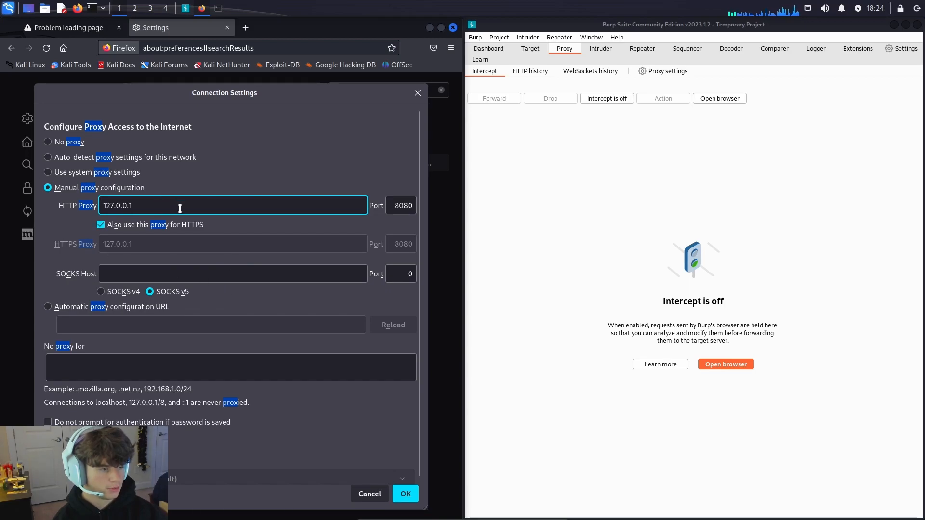
left_click(406, 202)
double_click(405, 202)
scroll(236, 419, "down", 1)
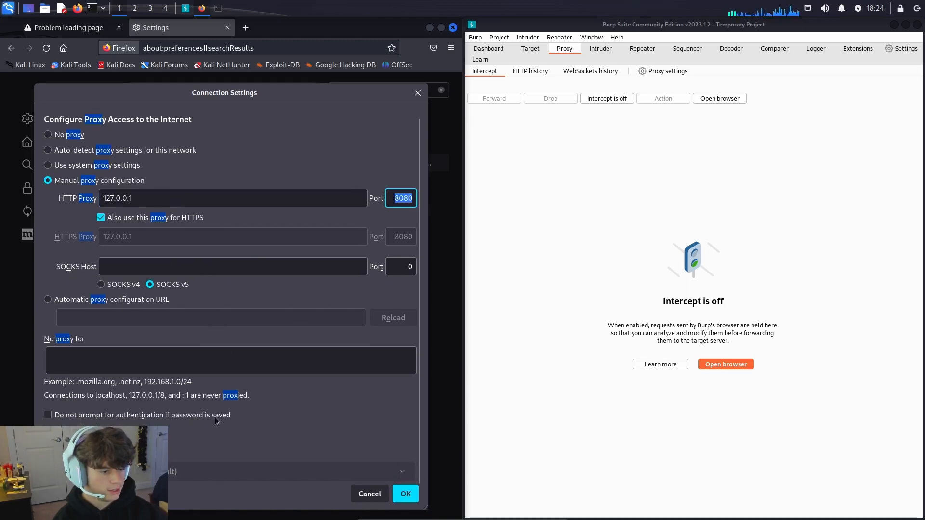
scroll(192, 288, "up", 1)
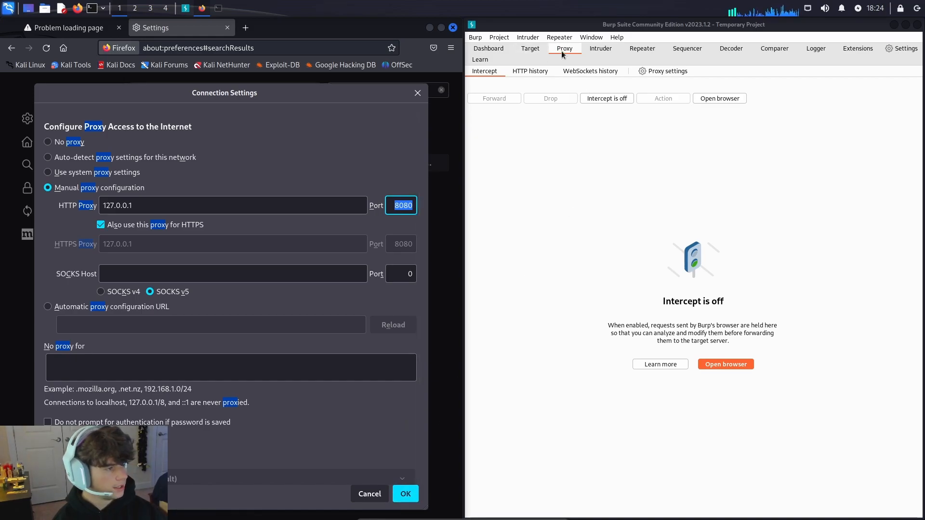
Step: Compare the interface of Burp Suite's proxy listener with the proxy address and port in Firefox, placing the Burp settings beside the Firefox dialog
left_click(643, 71)
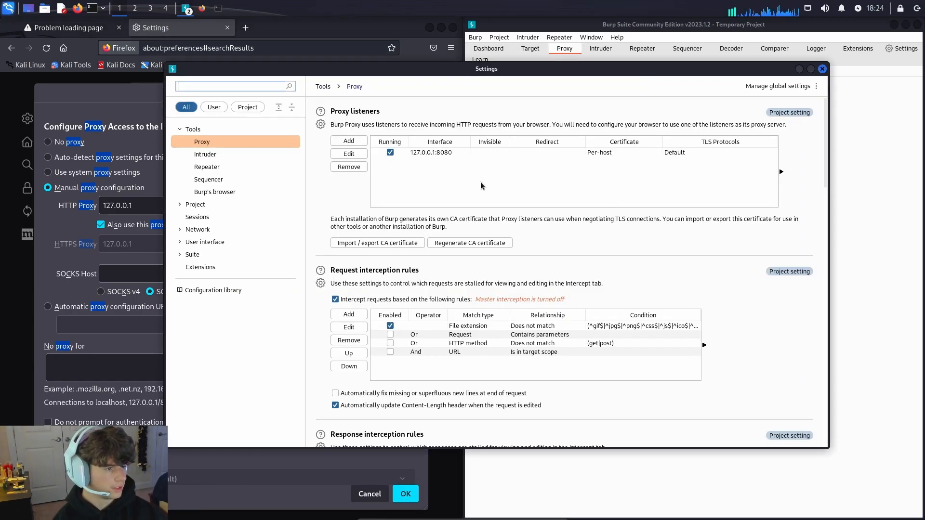
left_click_drag(448, 73, 577, 80)
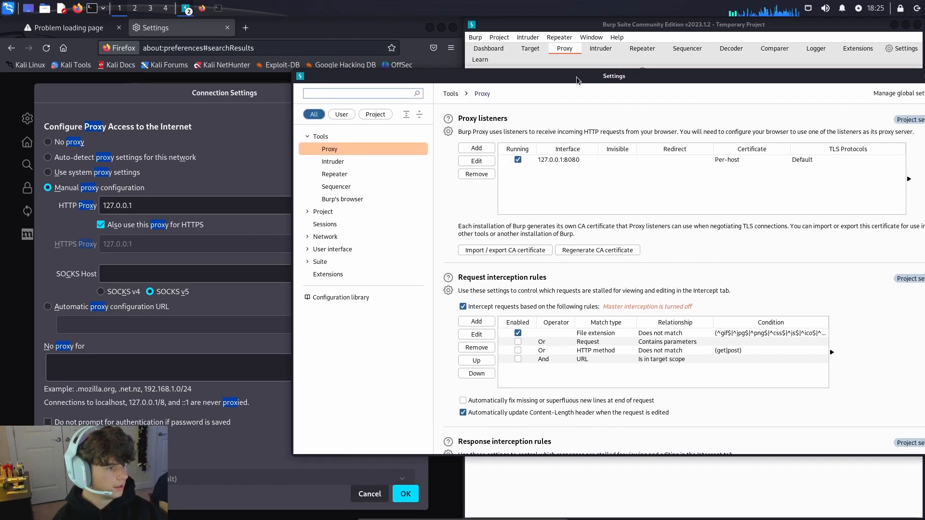
left_click(541, 160)
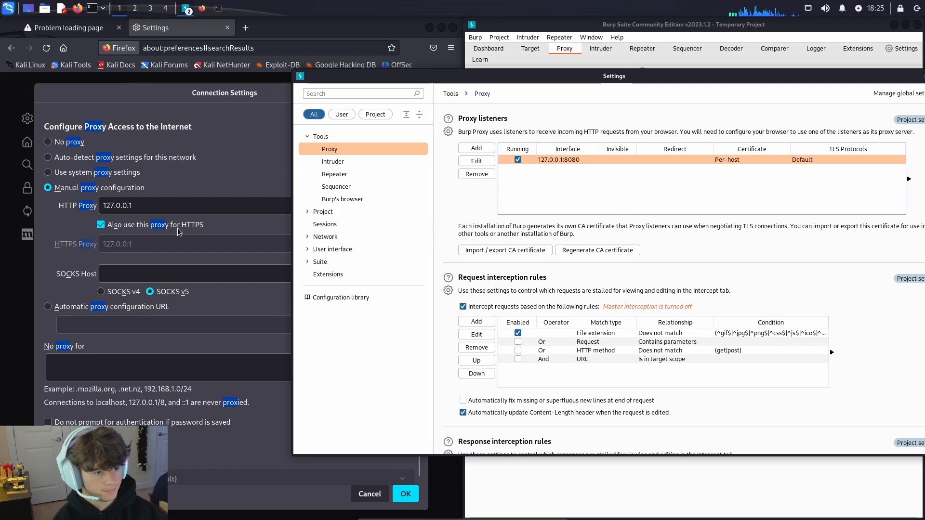
left_click(197, 200)
left_click_drag(393, 208, 412, 212)
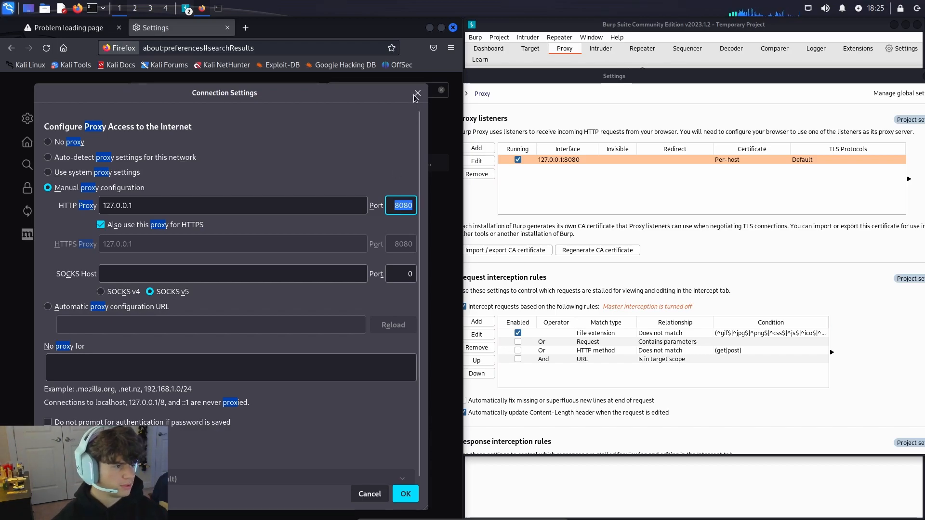
Step: Try a Google search starting with "how many ports do i" in a new Firefox tab, and close the tab
left_click(246, 28)
type("how many ports do iha")
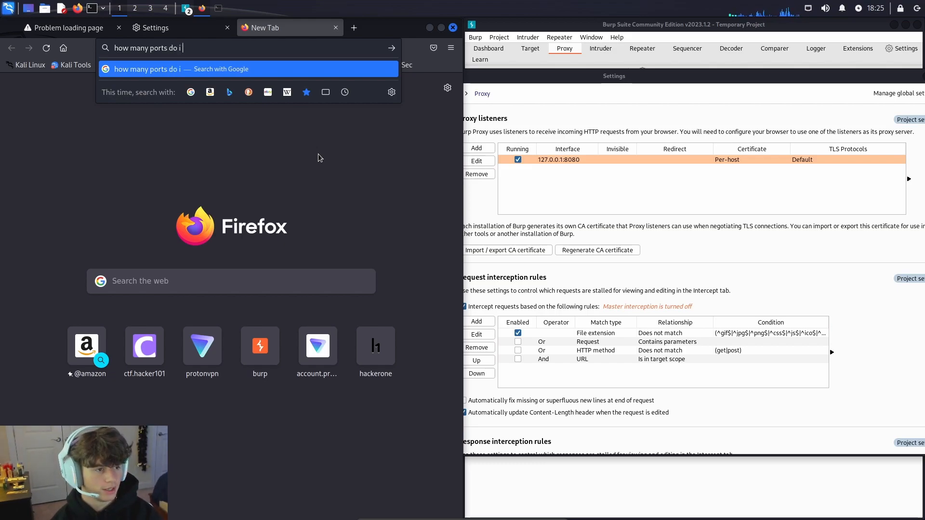
key("Return")
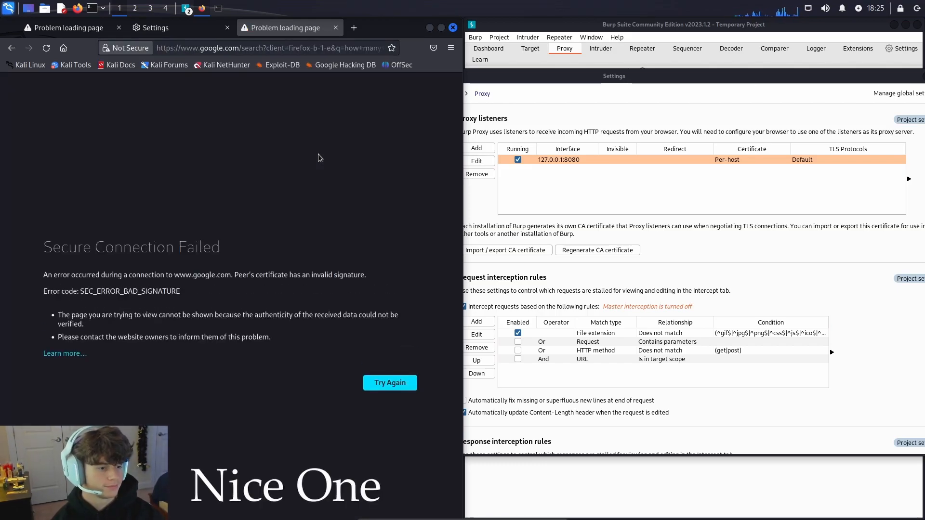
left_click(336, 28)
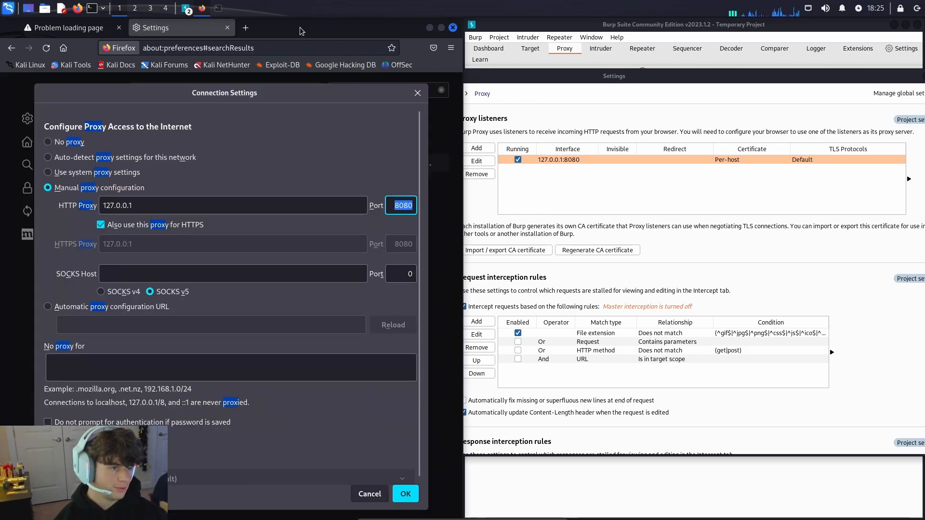
Step: Close the connection settings, search the Firefox settings for "certi" and open the Certificate Manager
left_click(417, 94)
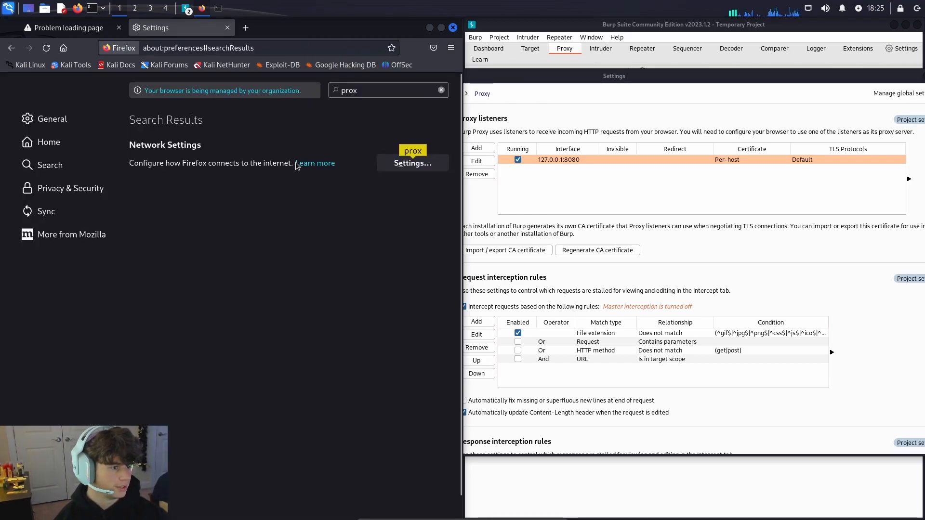
left_click(440, 91)
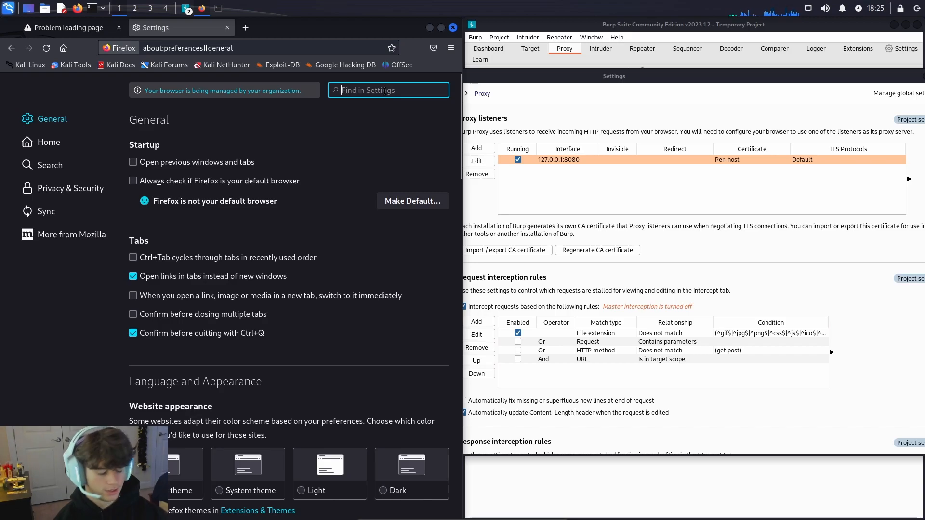
type("certi")
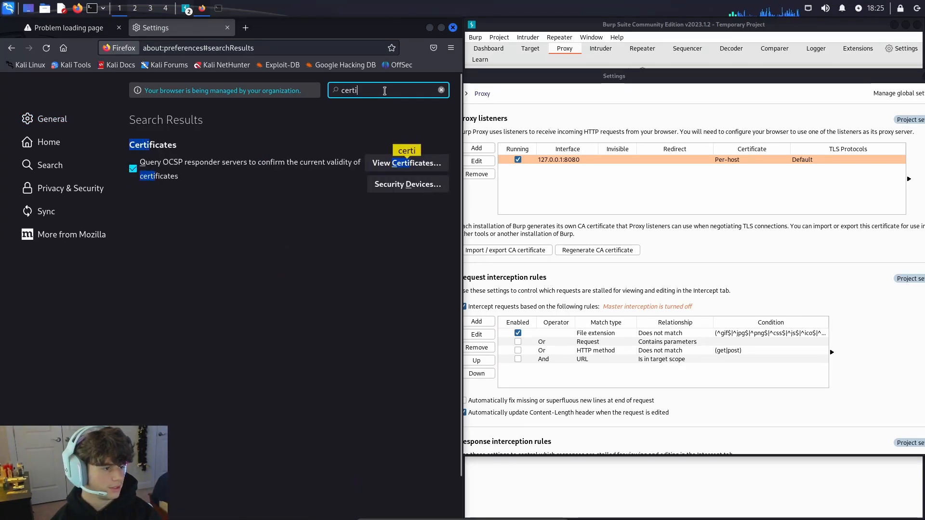
left_click(402, 164)
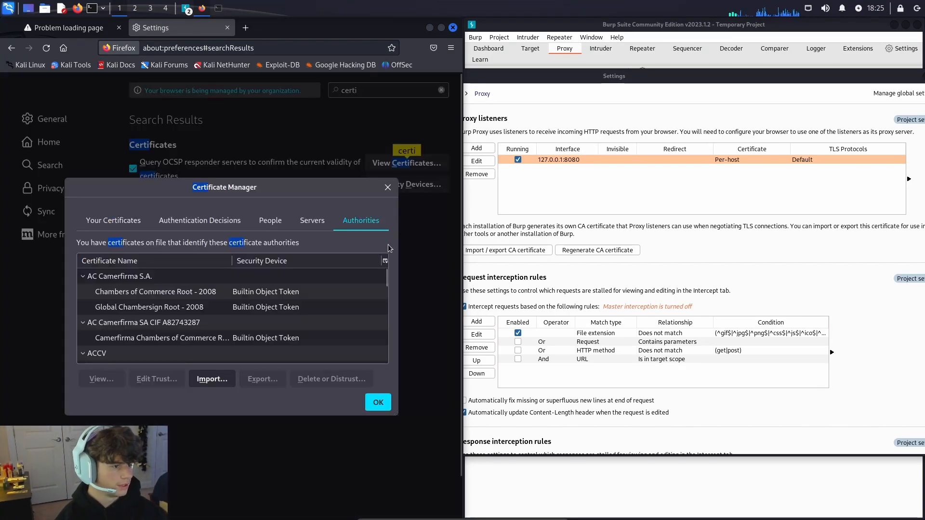
Step: Look through the list of certificate authorities in the Certificate Manager
scroll(211, 337, "down", 5)
scroll(210, 337, "down", 15)
scroll(193, 356, "up", 2)
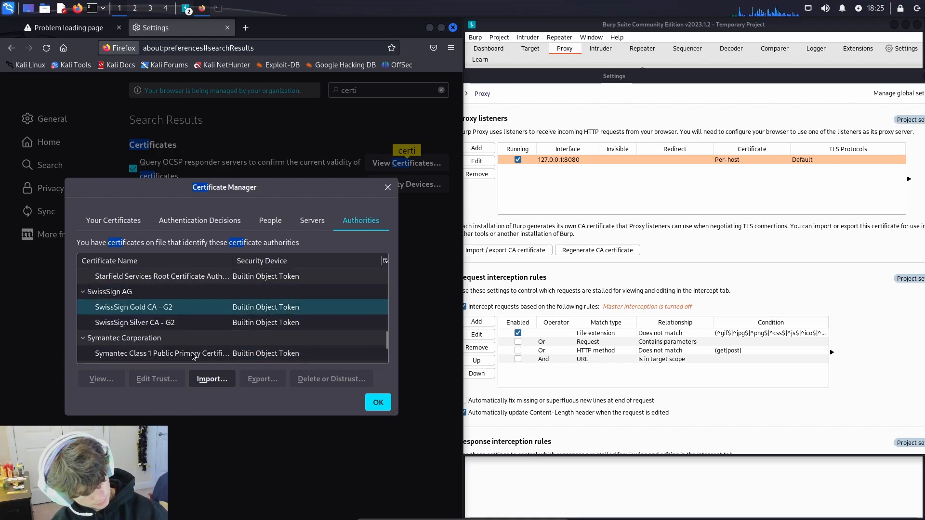
scroll(156, 343, "up", 2)
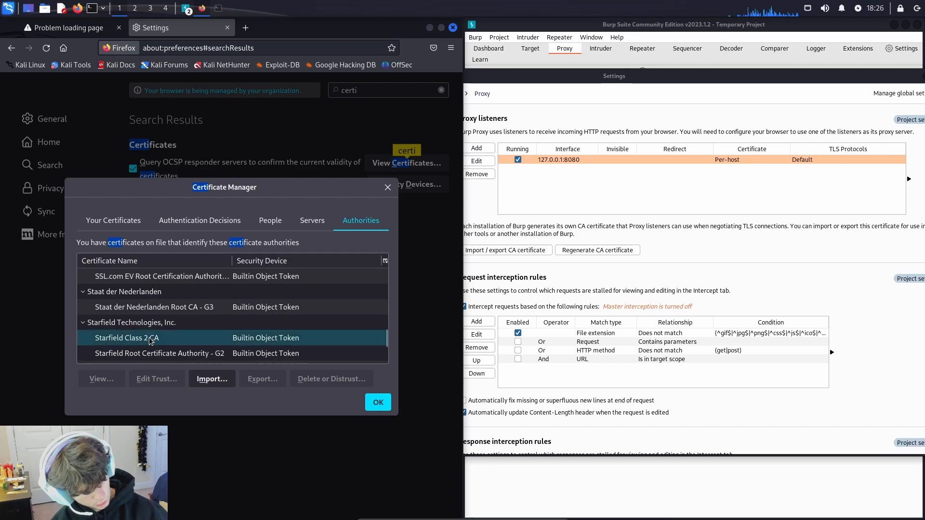
scroll(145, 335, "up", 10)
scroll(139, 328, "up", 3)
left_click(246, 27)
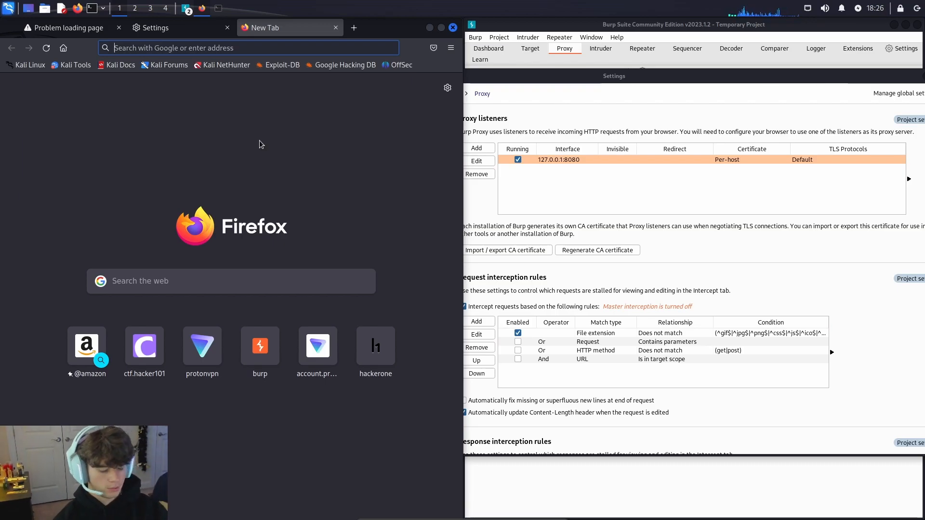
type("http")
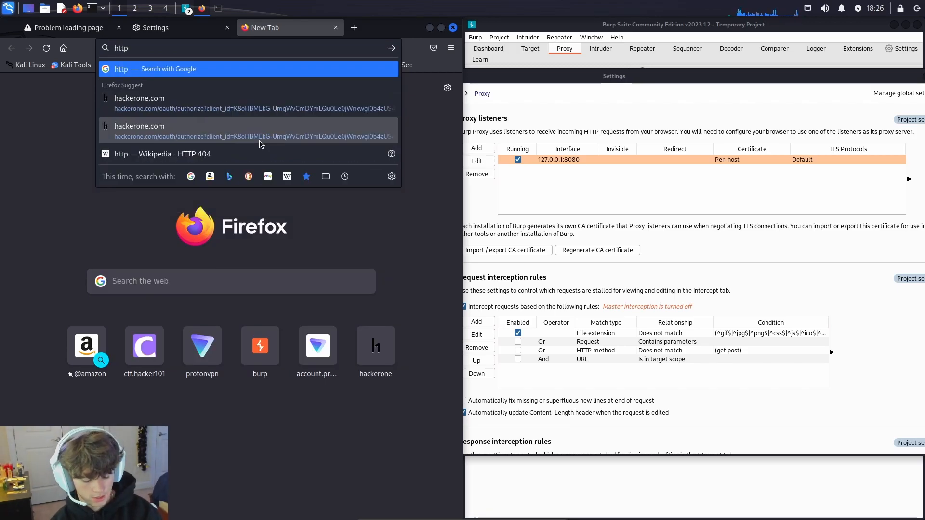
type("://")
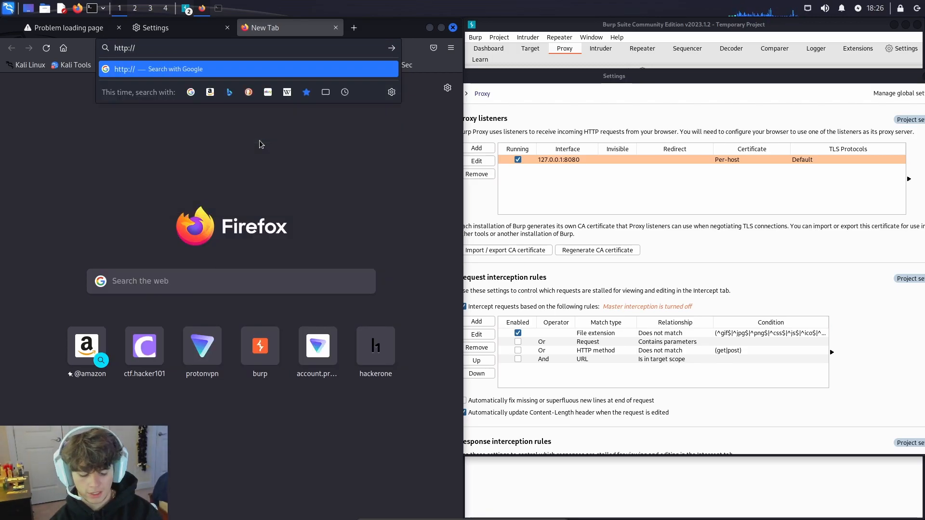
type("burp")
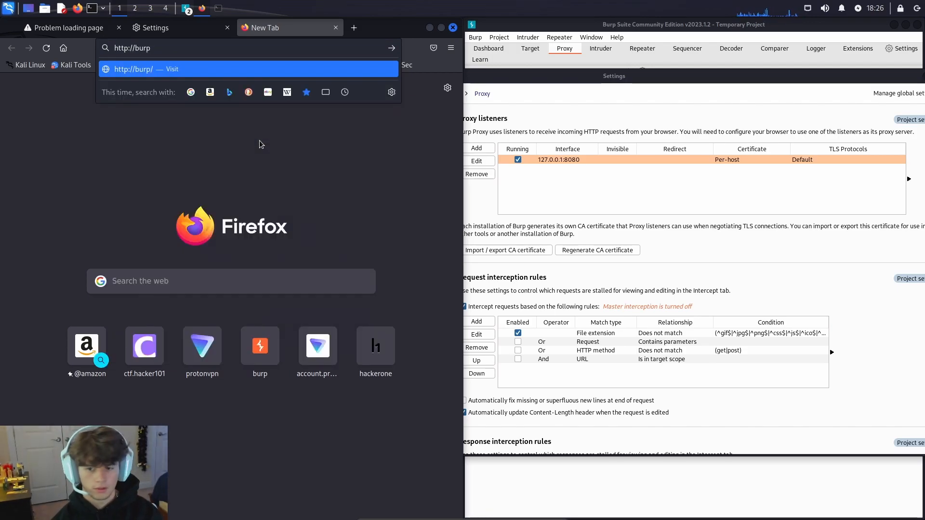
key("Return")
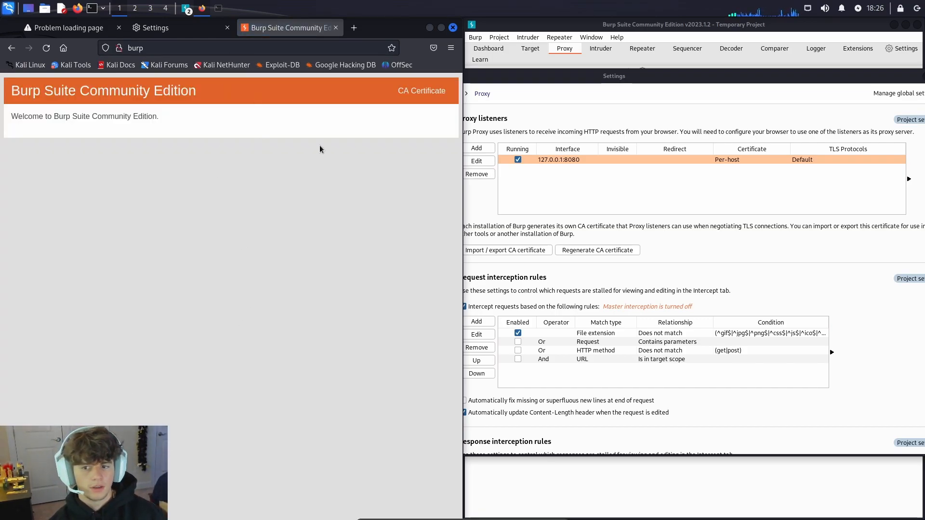
left_click(392, 92)
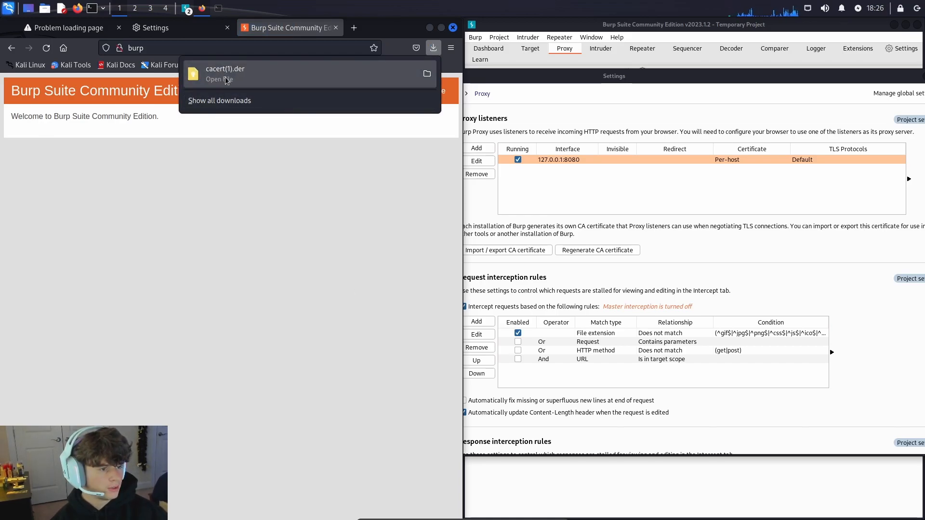
left_click(281, 231)
Step: List the files in ~/Downloads in a terminal to check for the downloaded certificate, and close the terminal
left_click(90, 9)
type("kali")
key("BackSpace")
key("BackSpace")
key("BackSpace")
key("BackSpace")
key("BackSpace")
type("cd")
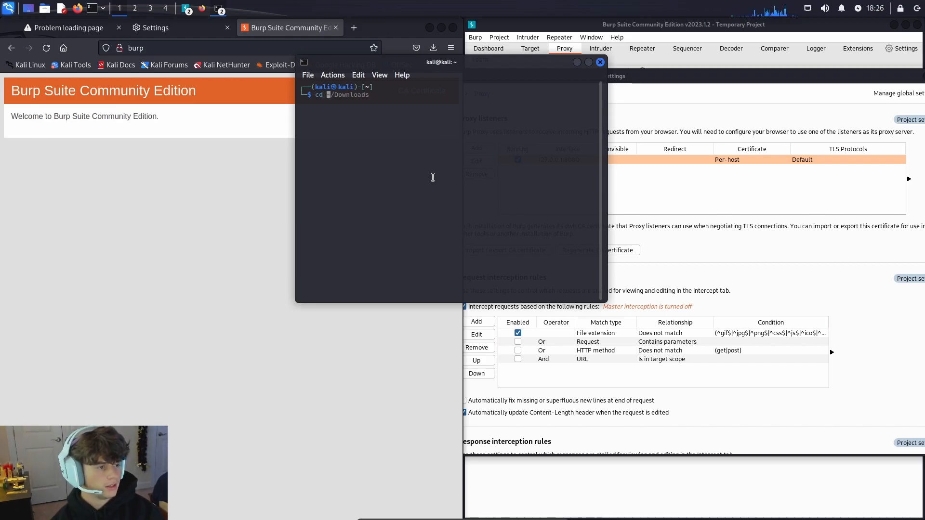
key("Tab")
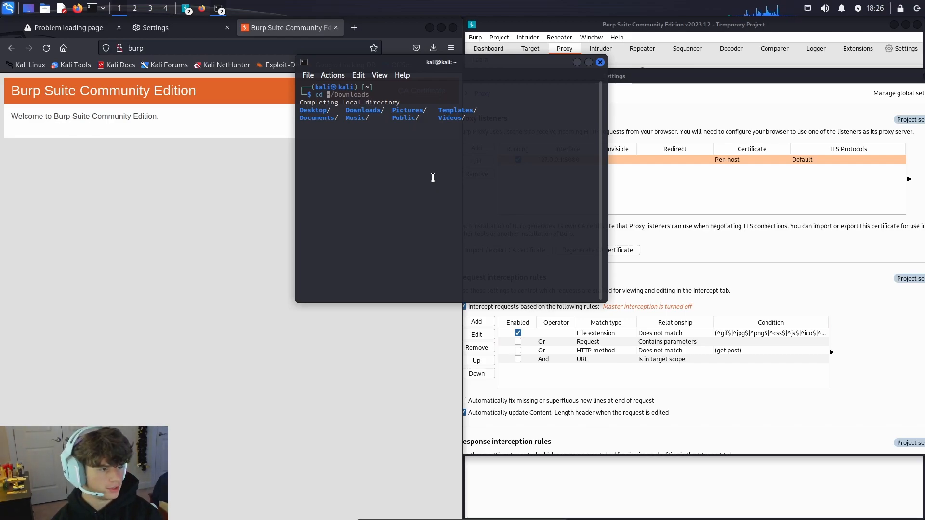
key("Right")
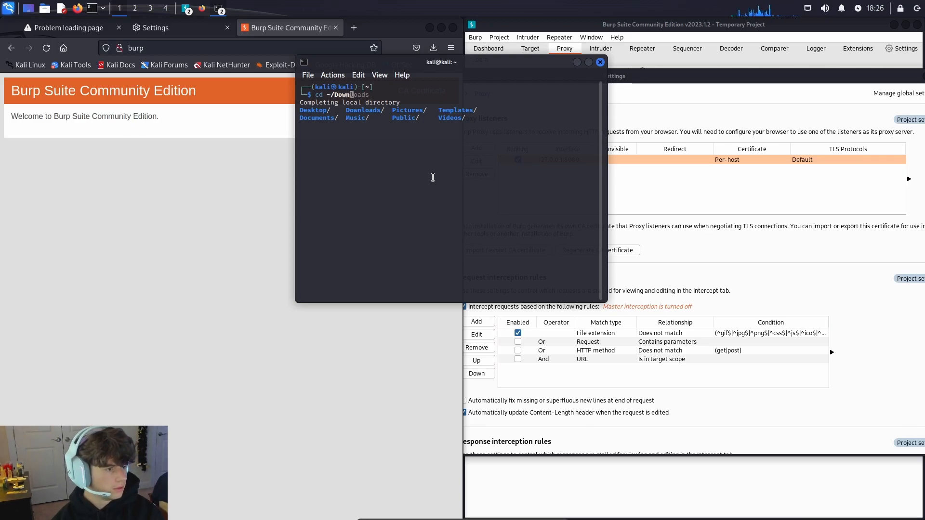
type("ads")
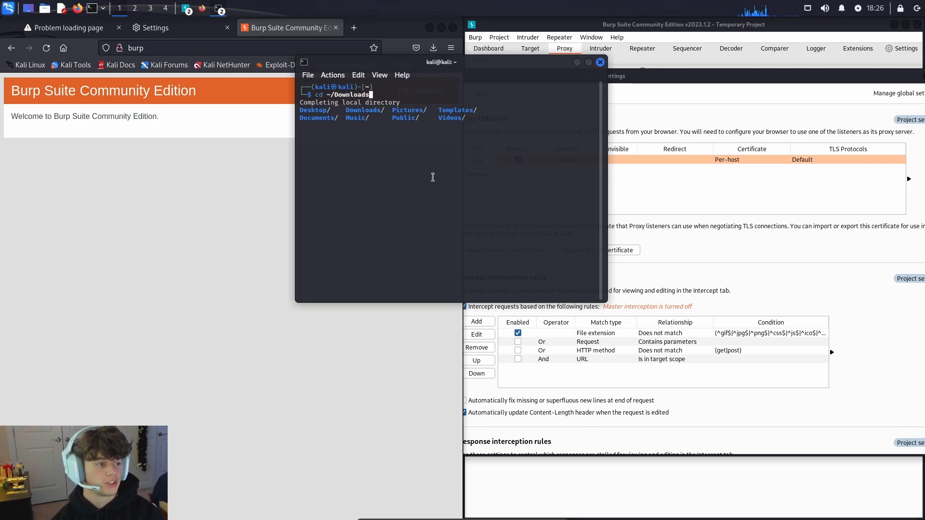
key("Return")
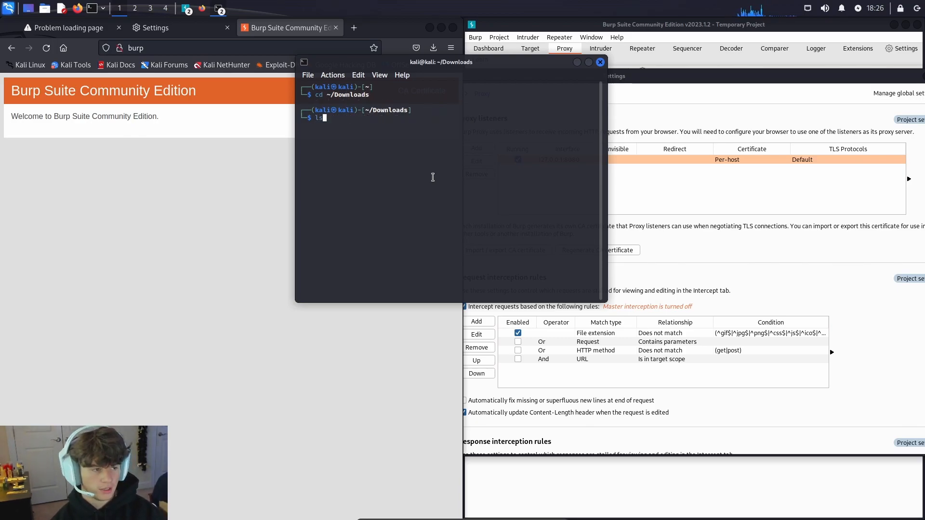
key("Return")
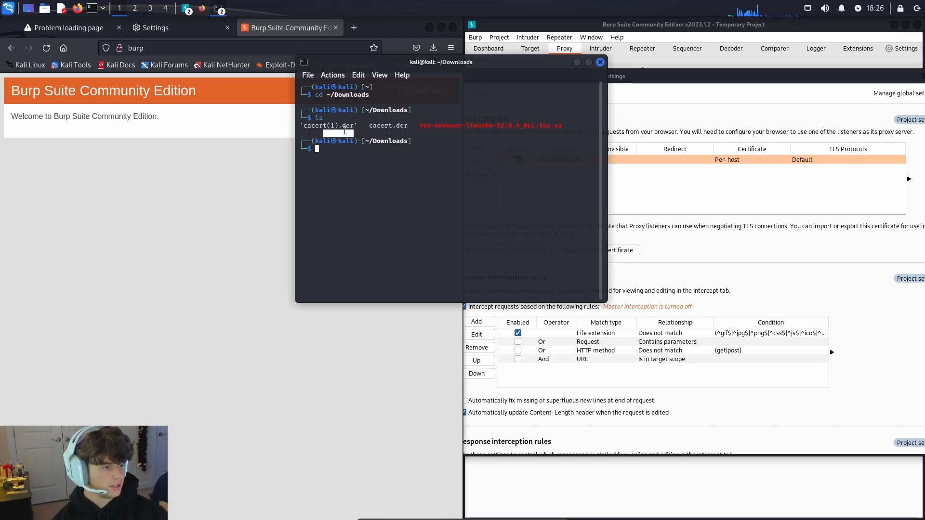
left_click_drag(319, 126, 342, 127)
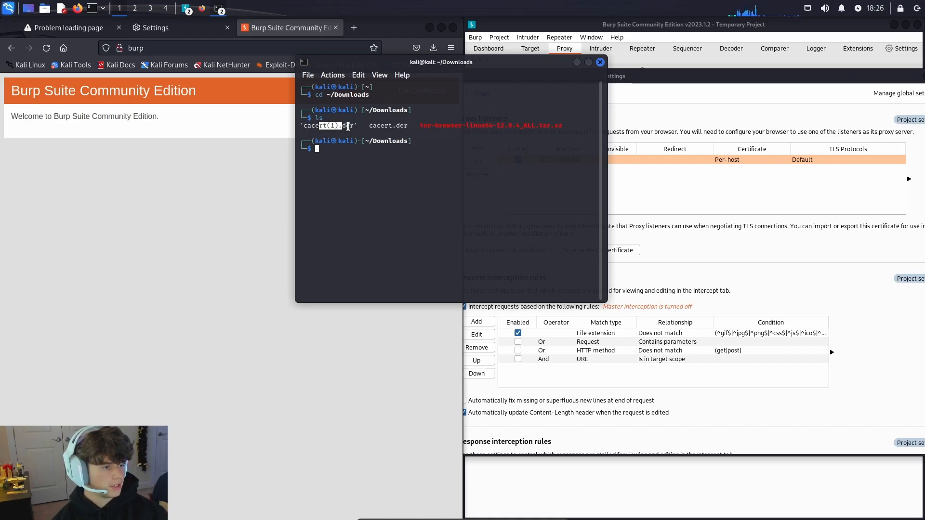
left_click(600, 62)
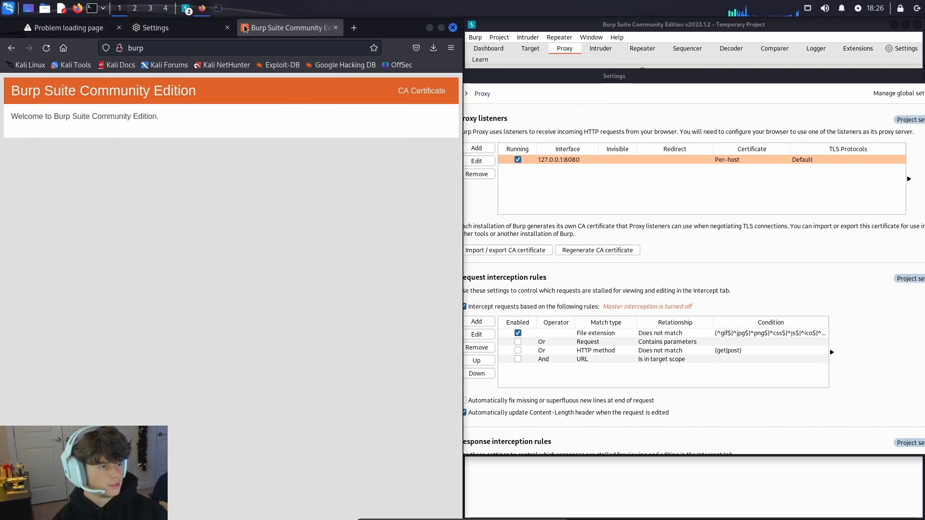
Step: Import cacert(1).der as a certificate authority in Firefox's Certificate Manager, trusting it to identify websites, and close the manager
left_click(154, 27)
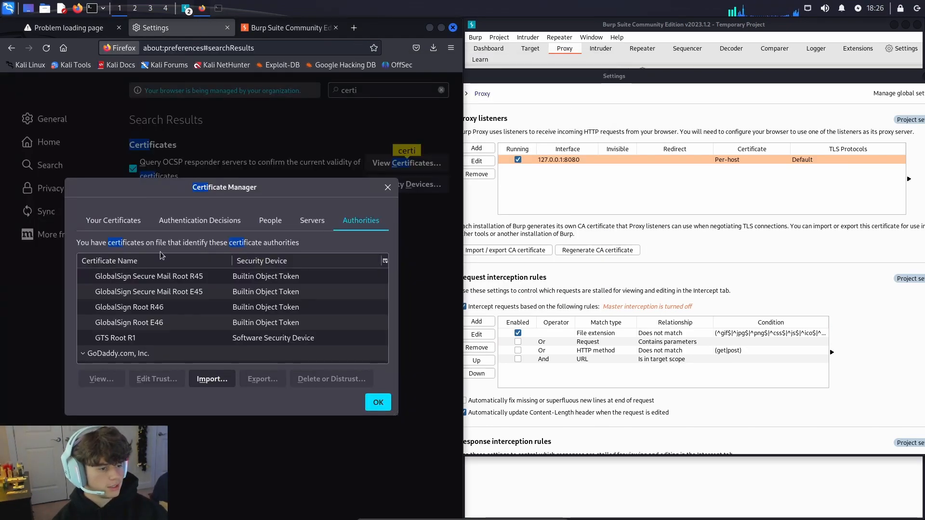
left_click(218, 387)
left_click(134, 89)
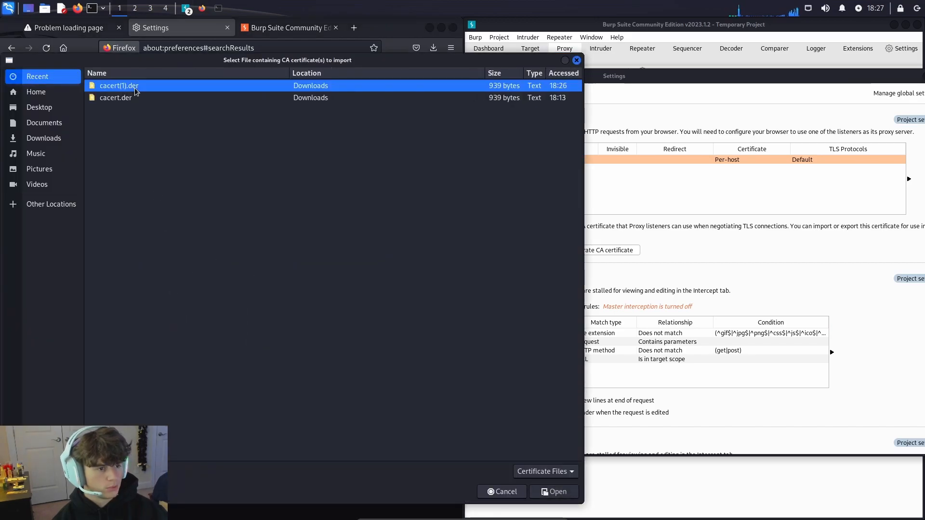
left_click(554, 492)
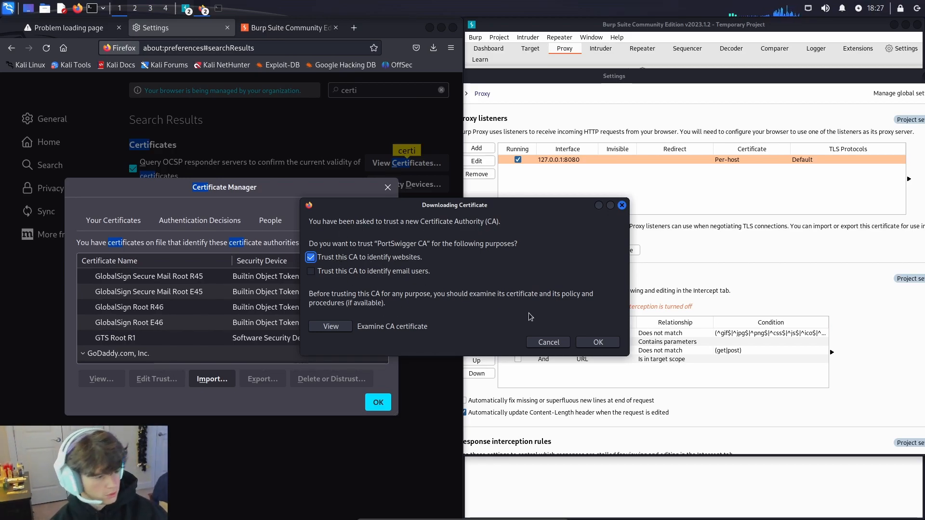
left_click(617, 342)
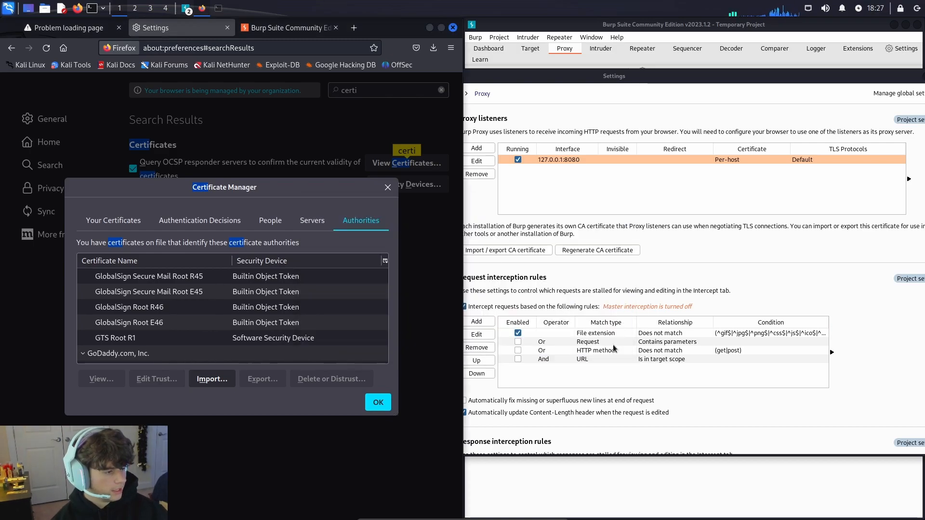
left_click(379, 402)
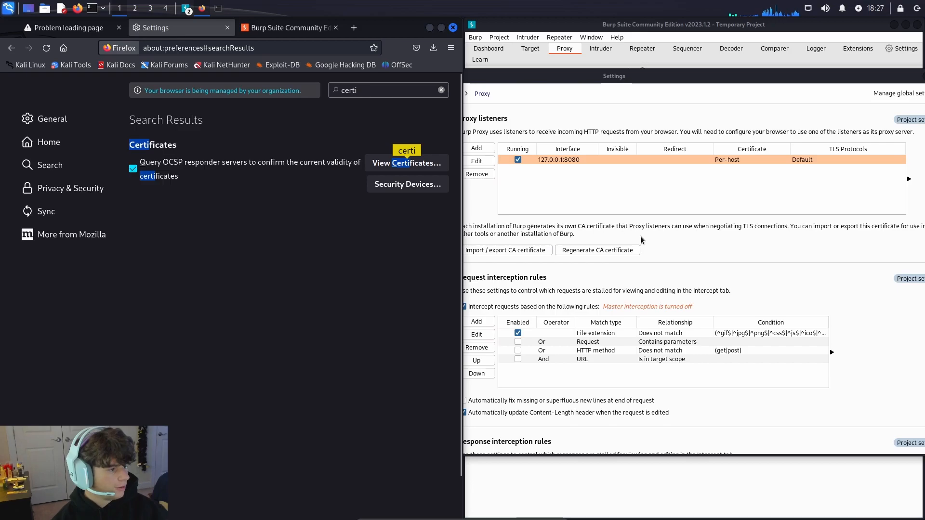
Step: Load Google in a new Firefox tab to test HTTPS through the proxy, and close the tab
key("ctrl+t")
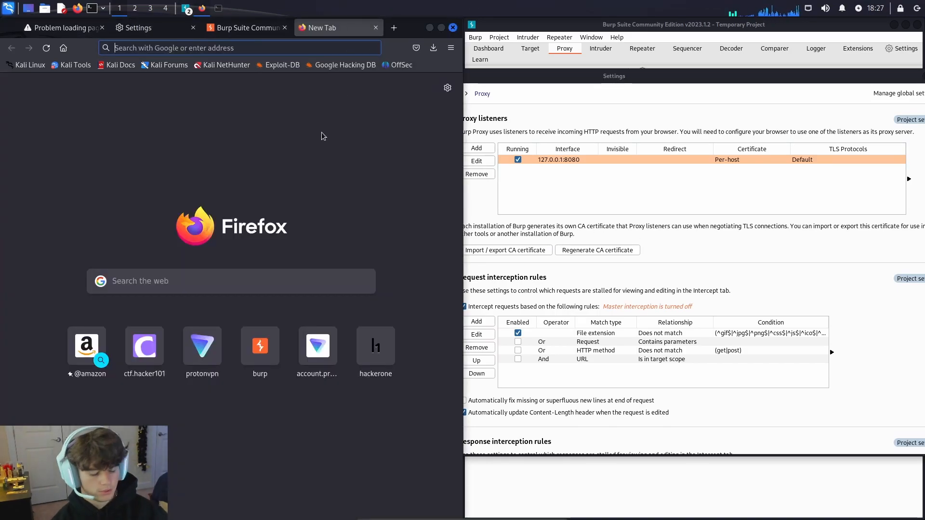
type("google")
key("Return")
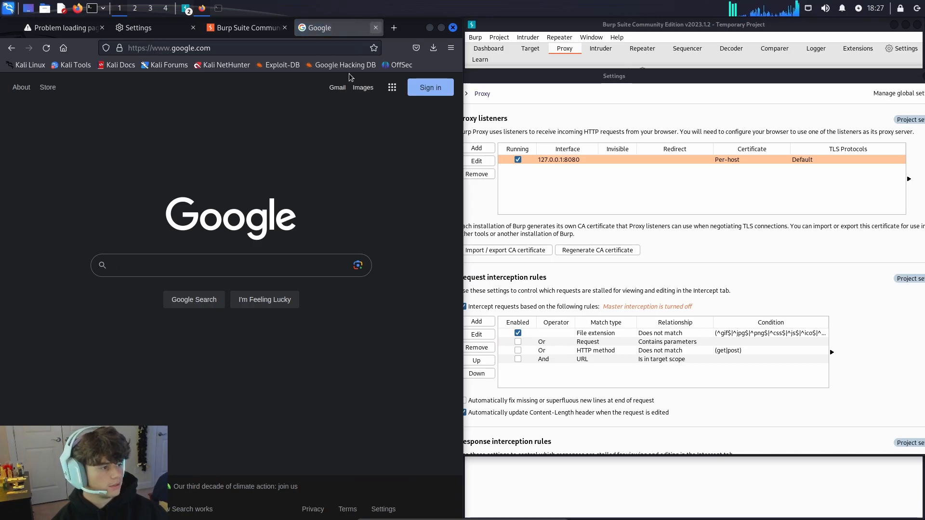
left_click(376, 27)
Step: Switch to Burp Suite's target site map and inspect the requests captured for each Google-related host
left_click(531, 48)
left_click(568, 235)
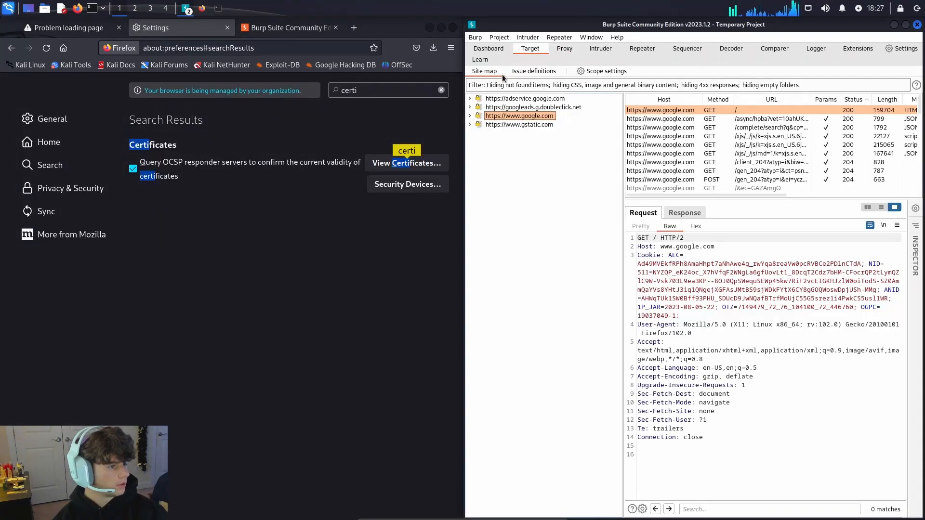
left_click(526, 101)
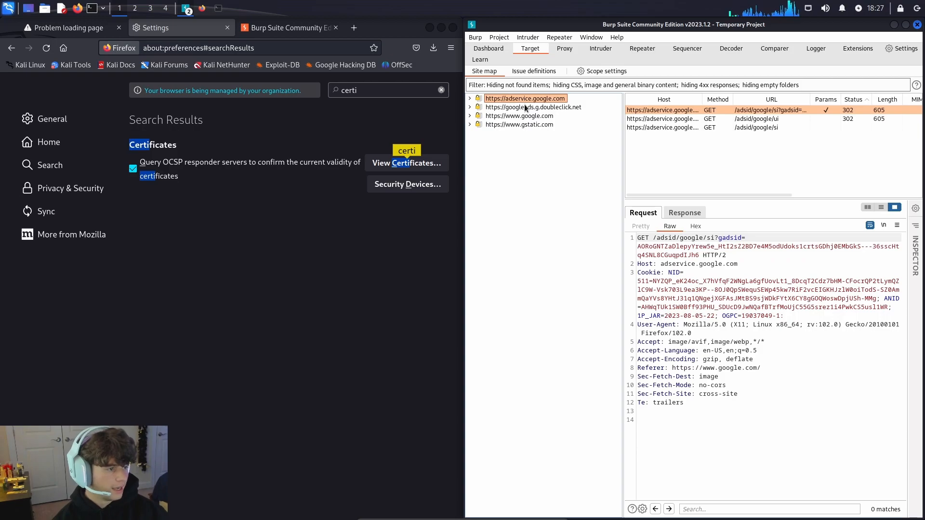
left_click(528, 109)
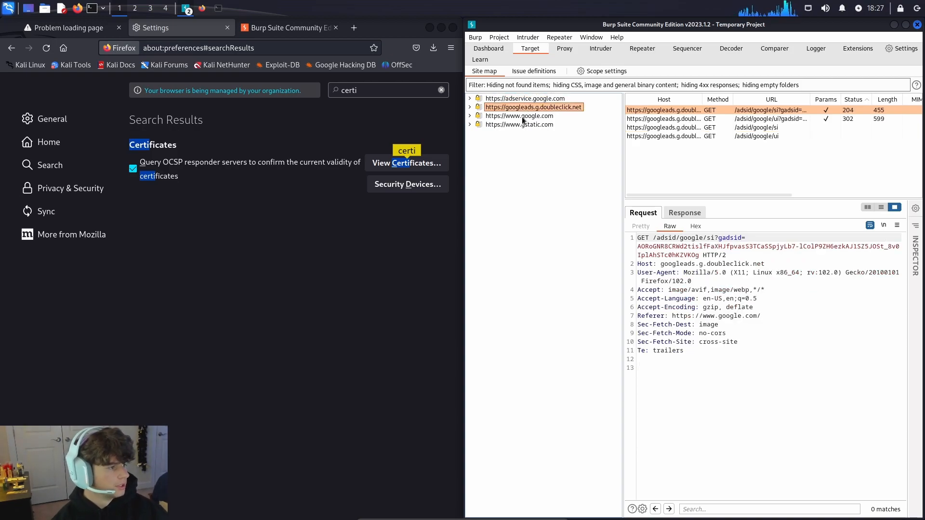
left_click(523, 116)
left_click(526, 124)
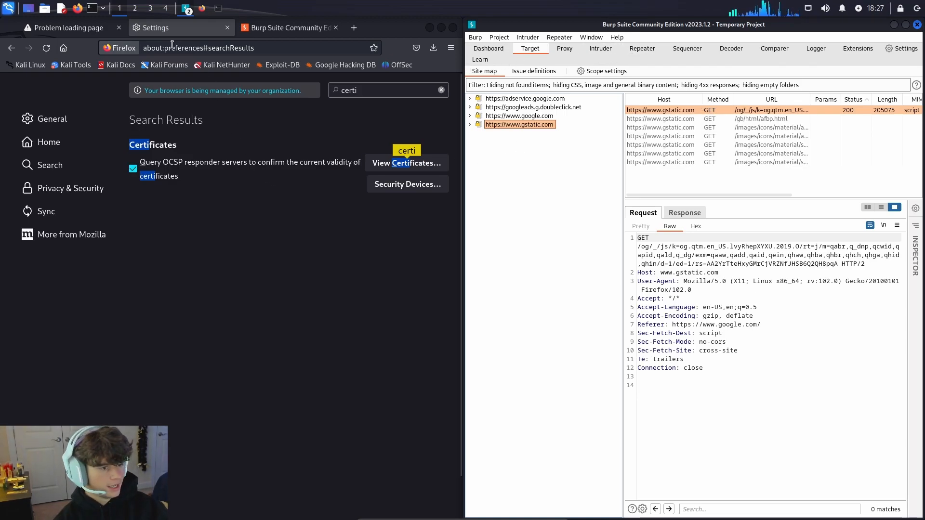
Step: Close the Settings and Burp certificate tabs in Firefox and open the Hacker101 CTF site in the remaining tab
left_click(227, 28)
left_click(227, 27)
left_click(174, 48)
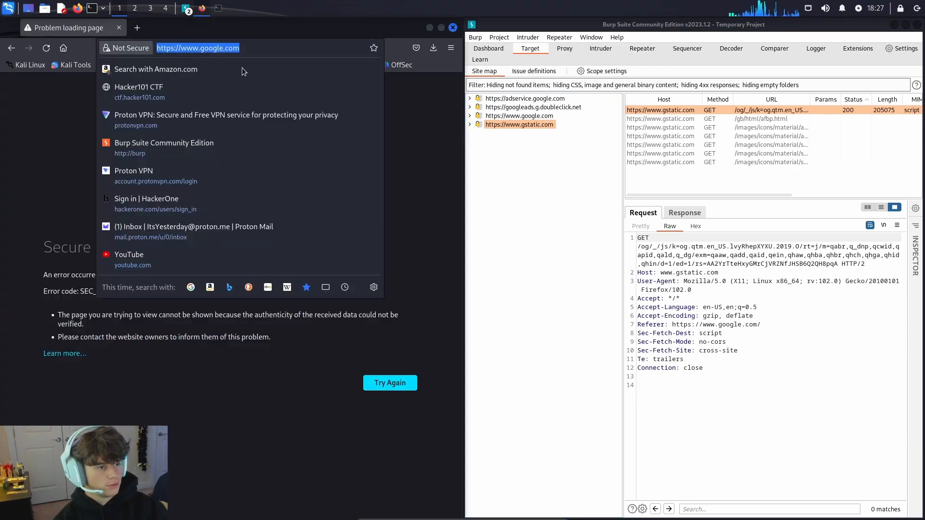
left_click(224, 90)
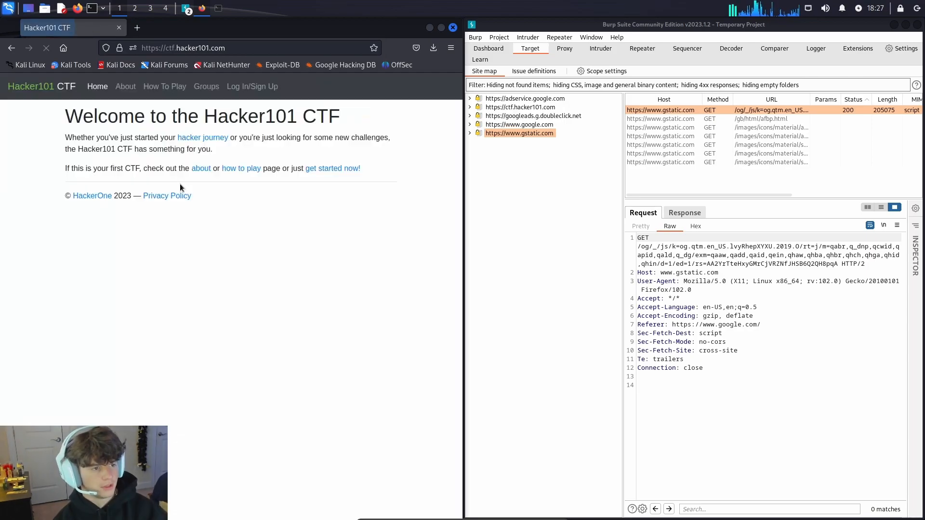
Step: Log in to the Hacker101 CTF through HackerOne and open the Trivial challenge "A little something to get you started"
left_click(340, 169)
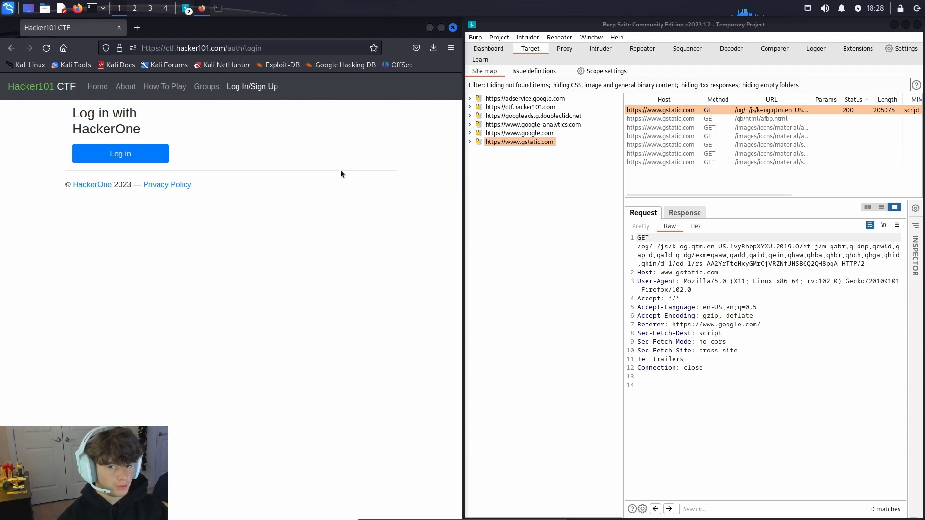
left_click(145, 157)
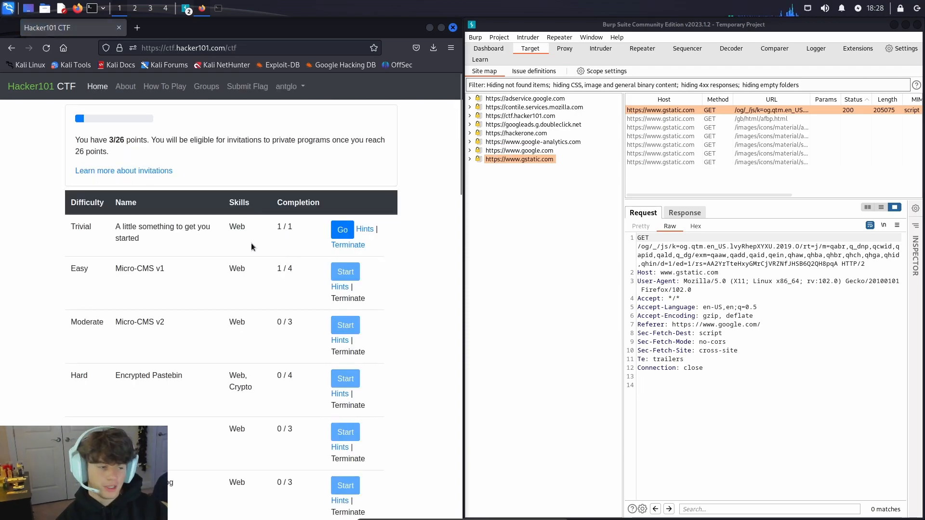
left_click(344, 230)
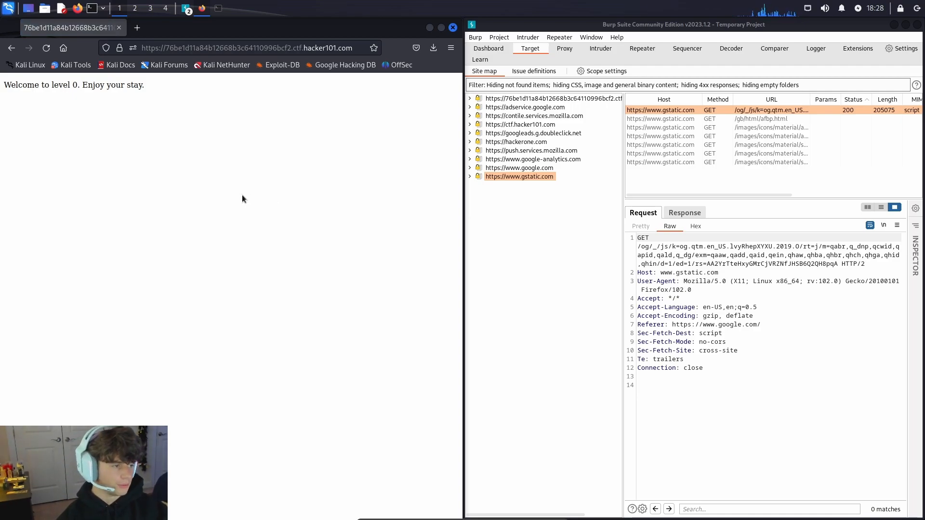
Step: View the challenge host's captured requests in Burp Suite's site map and compare the host with the address in Firefox
left_click(527, 99)
left_click(145, 48)
left_click_drag(145, 48, 323, 48)
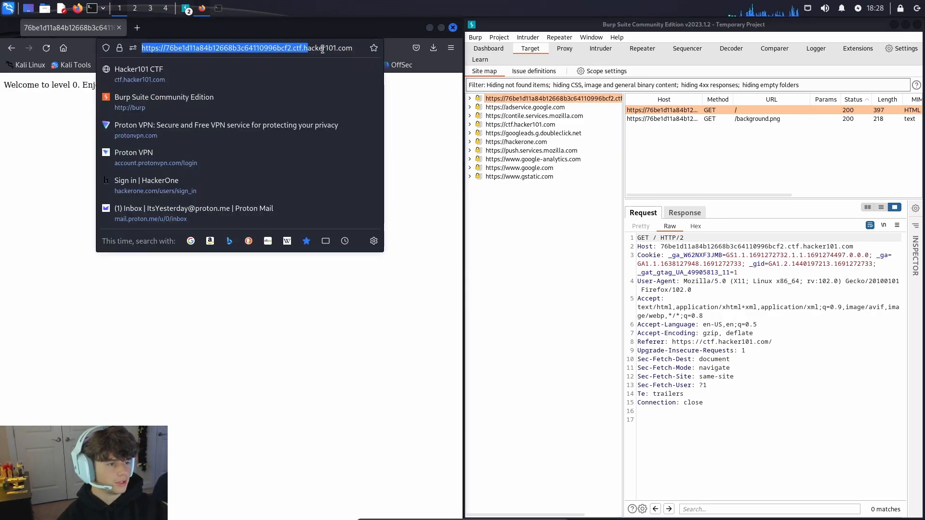
left_click(556, 237)
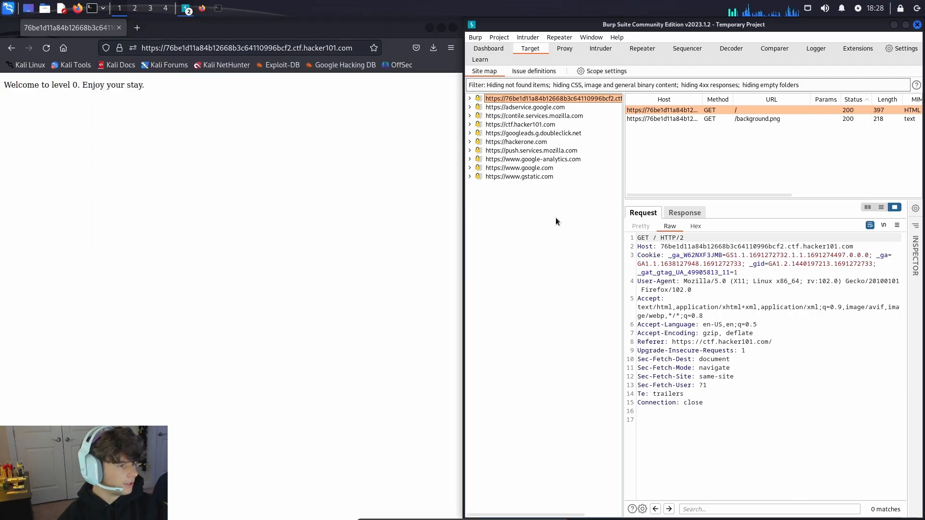
left_click(597, 50)
left_click(567, 48)
left_click(599, 96)
Step: Add the challenge host's root URL to the target scope and stop Burp Proxy from logging out-of-scope items
left_click(536, 51)
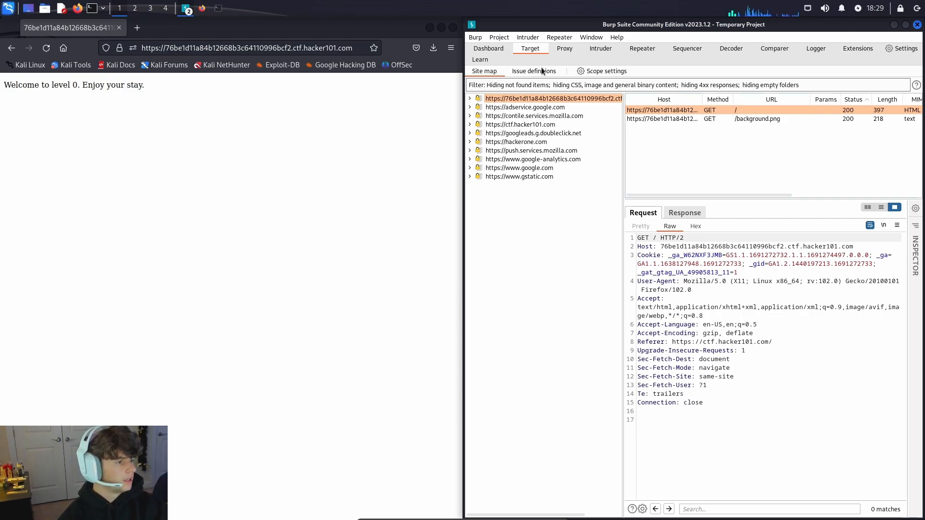
right_click(681, 109)
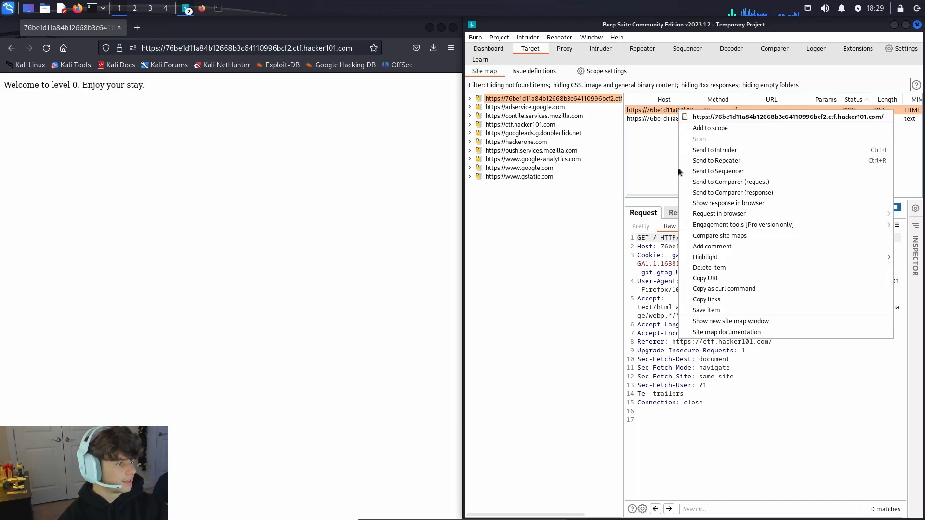
left_click(722, 129)
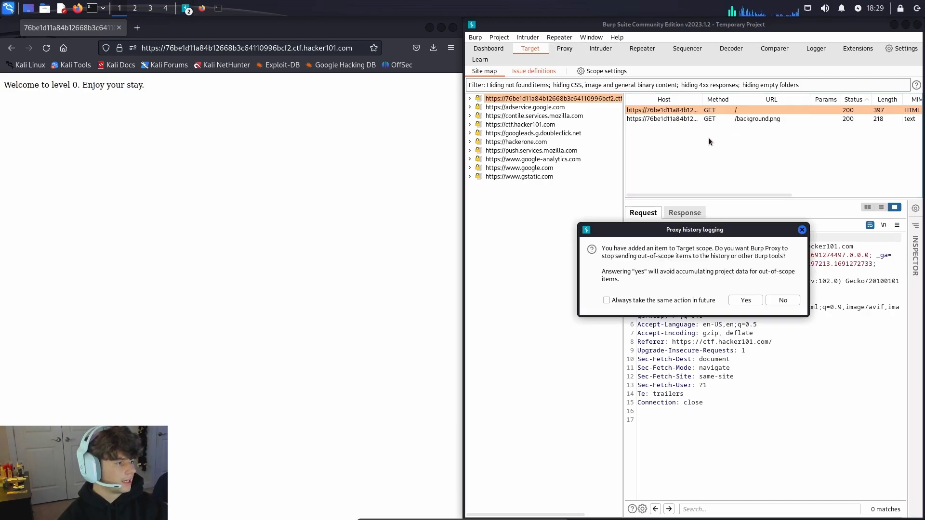
left_click(746, 301)
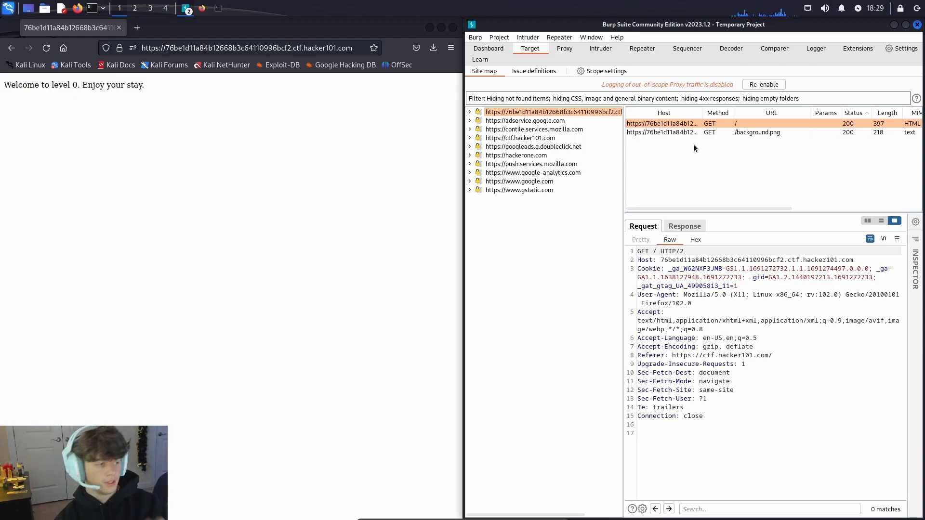
Step: Look through the requests of the out-of-scope hosts in the site map and return to the challenge host
left_click(514, 122)
left_click(517, 138)
left_click(516, 147)
left_click(516, 156)
left_click(518, 183)
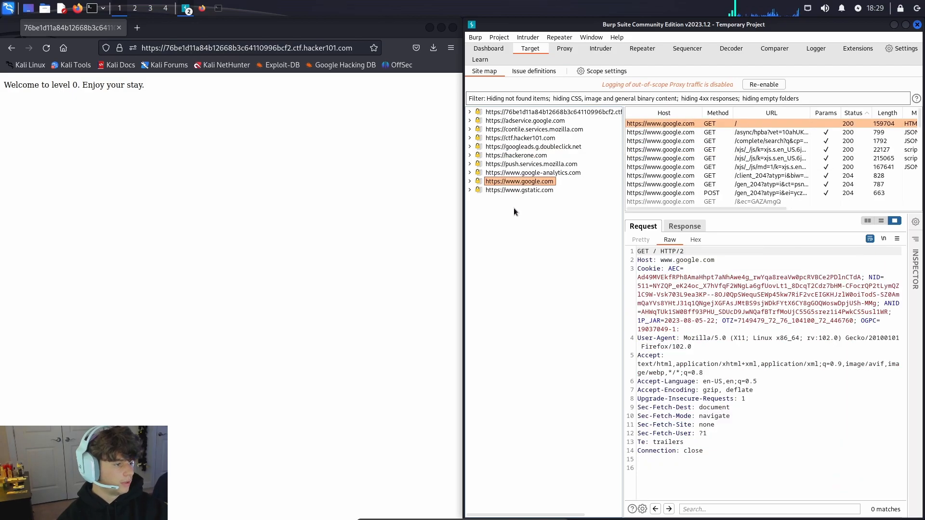
left_click(529, 122)
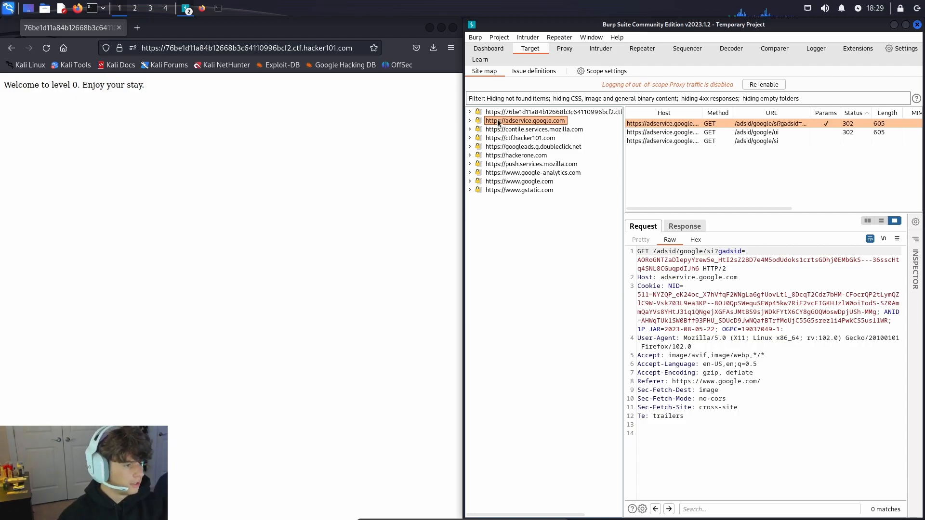
left_click(516, 112)
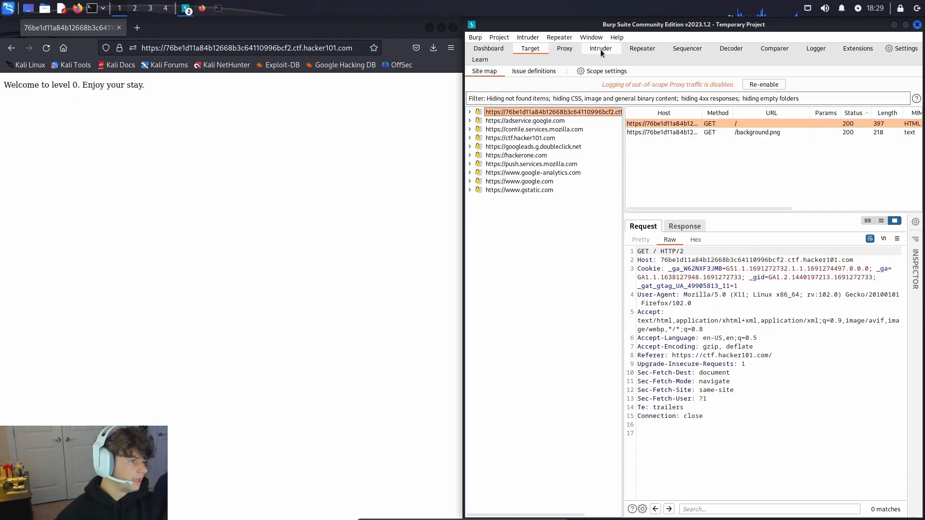
Step: Send the challenge host's GET / request from the site map to Repeater and open it there
left_click(568, 50)
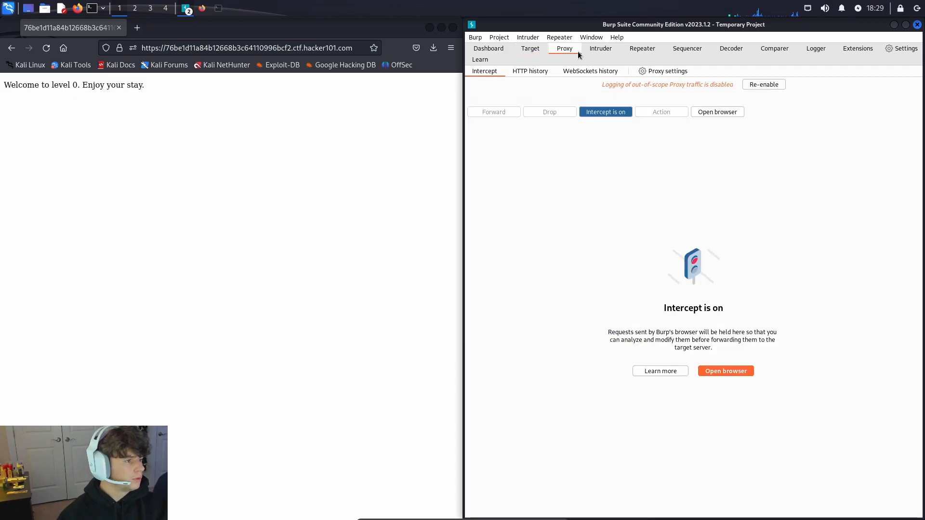
left_click(601, 49)
left_click(640, 50)
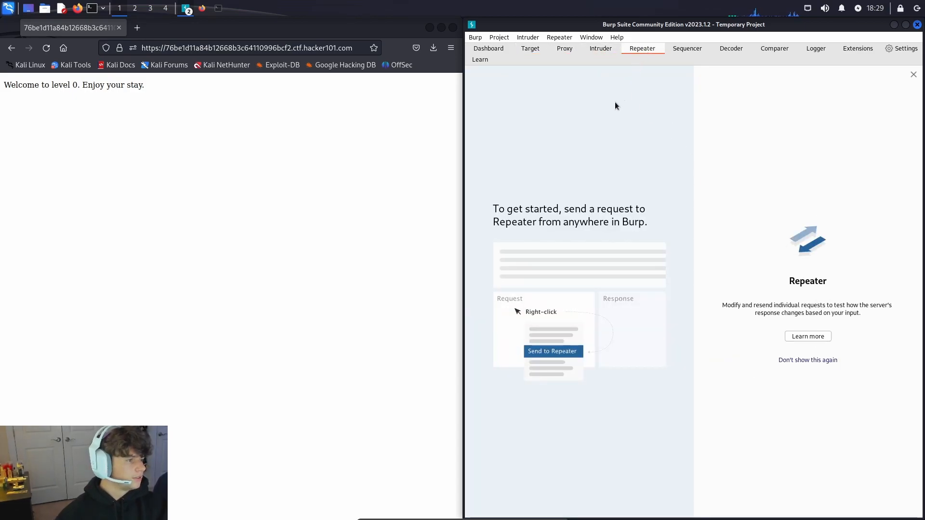
left_click(530, 49)
right_click(670, 121)
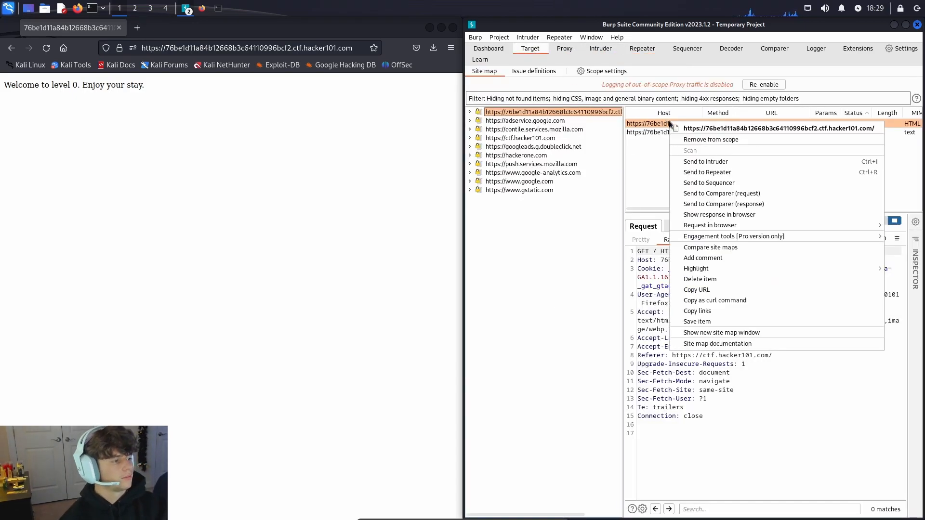
left_click(709, 173)
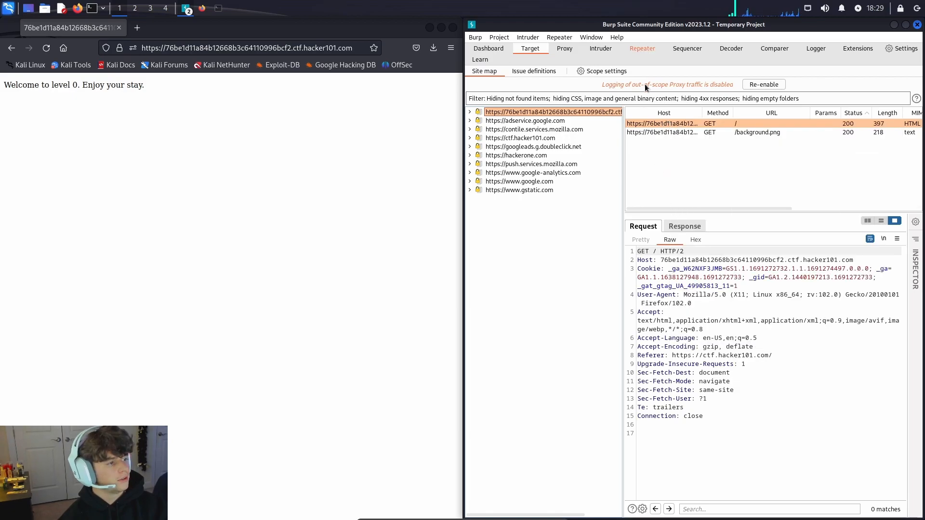
left_click(643, 52)
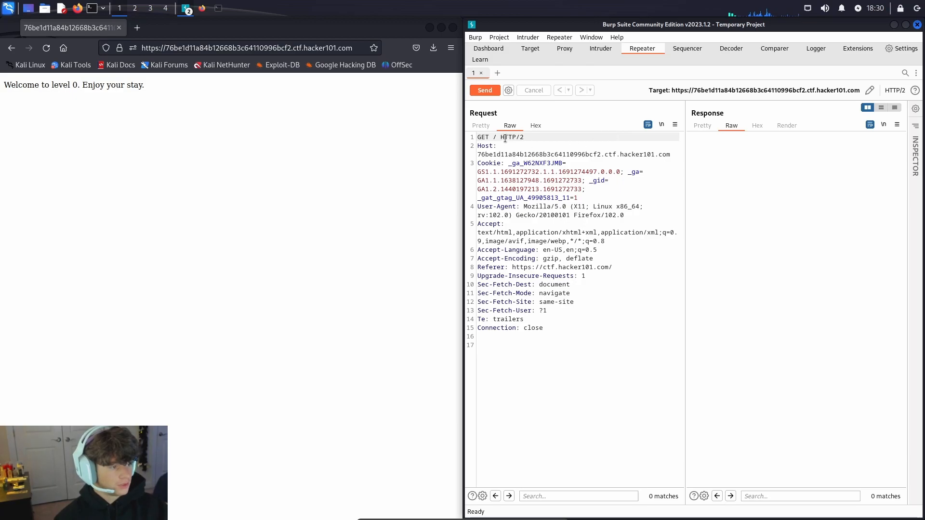
Step: Send the GET / request from Repeater and widen the Burp Suite window over Firefox to give the response more room
left_click_drag(492, 138, 513, 138)
left_click(525, 138)
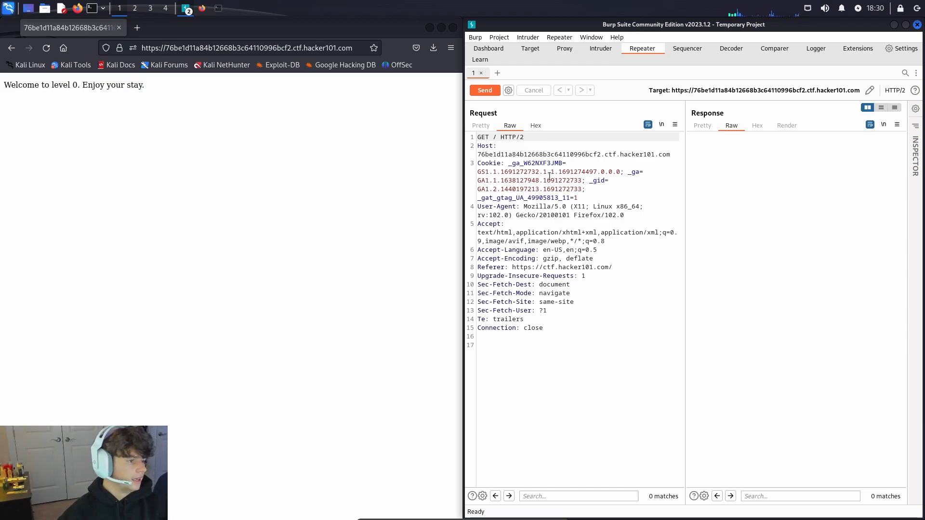
left_click(485, 91)
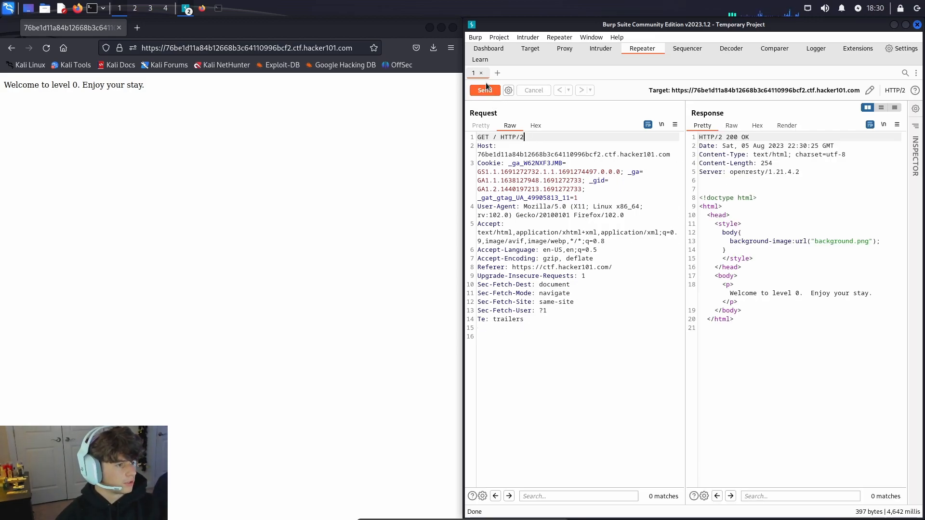
left_click(758, 336)
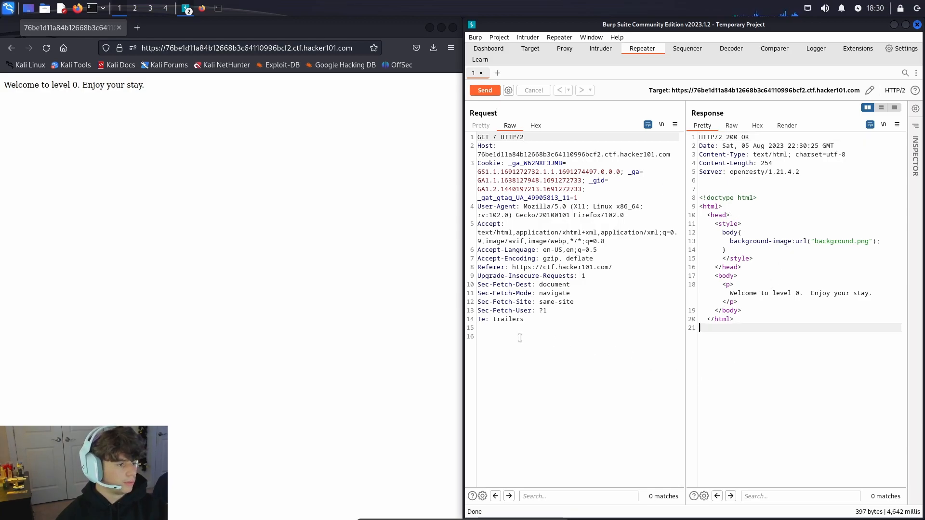
left_click_drag(461, 343, 276, 345)
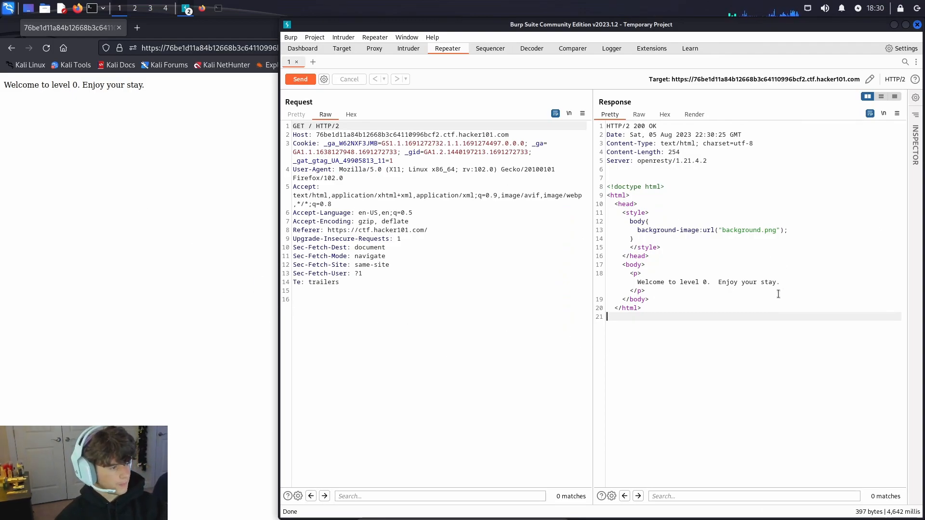
Step: Examine the response's HTML and its background.png reference, and review the challenge host's site map entries and the Proxy and Intruder tools
left_click_drag(648, 311, 603, 126)
left_click(720, 283)
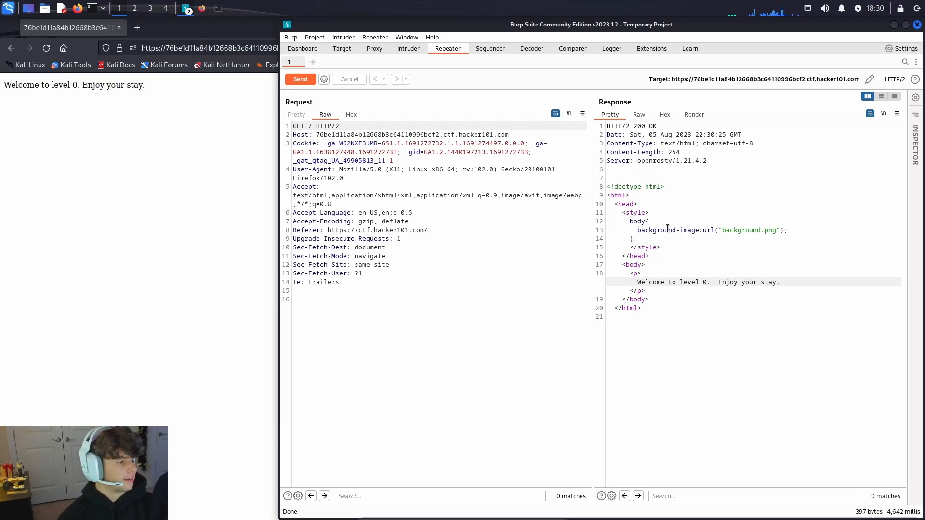
left_click_drag(636, 230, 781, 230)
left_click(811, 219)
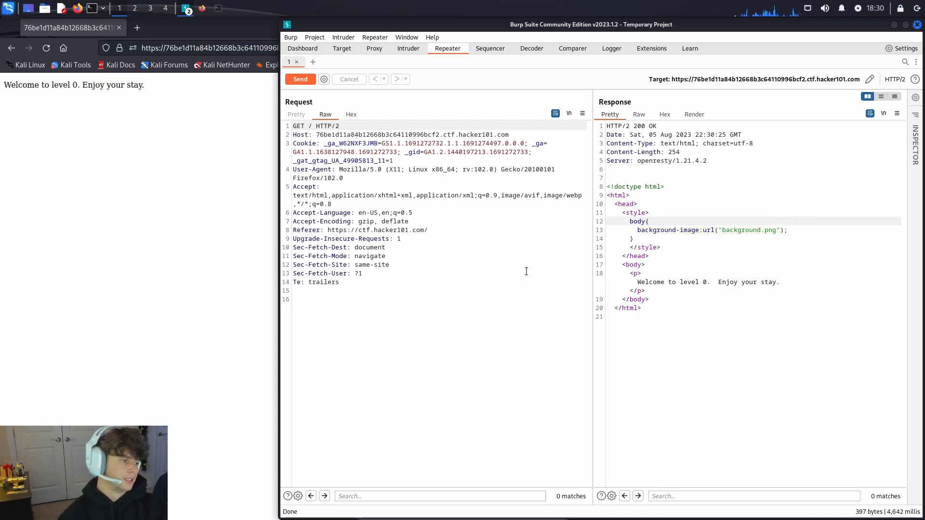
left_click(758, 230)
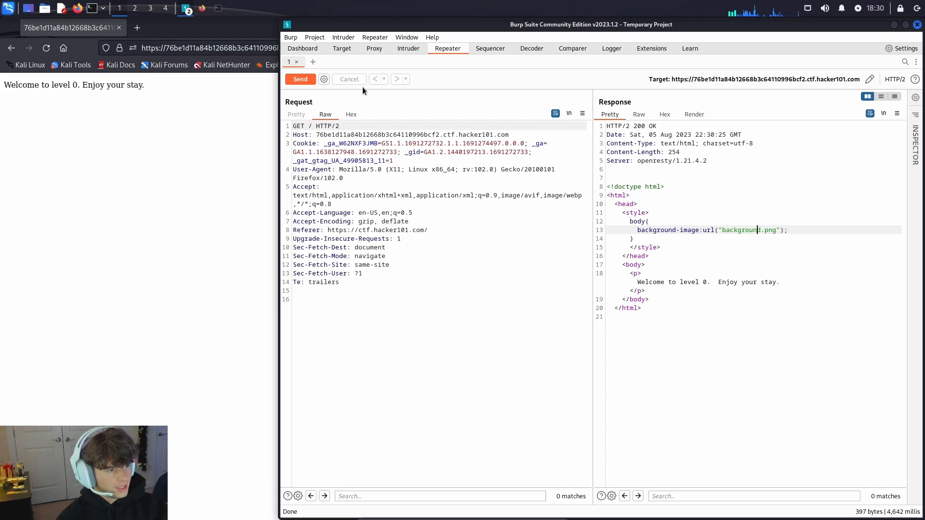
left_click(343, 52)
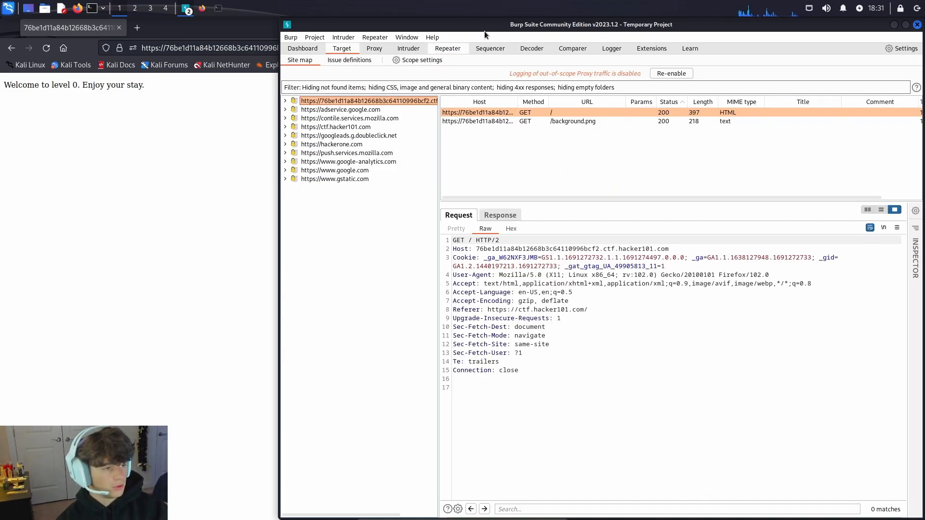
left_click(374, 48)
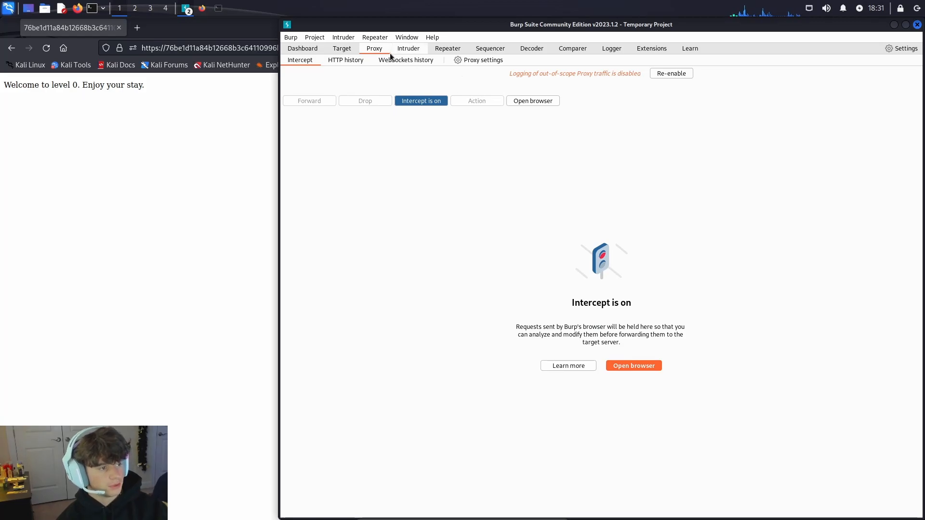
left_click(406, 49)
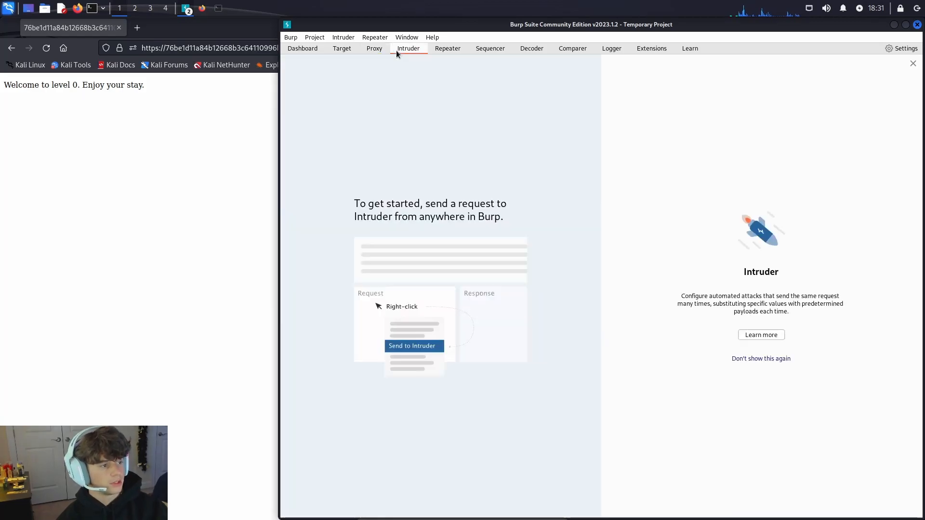
left_click(335, 51)
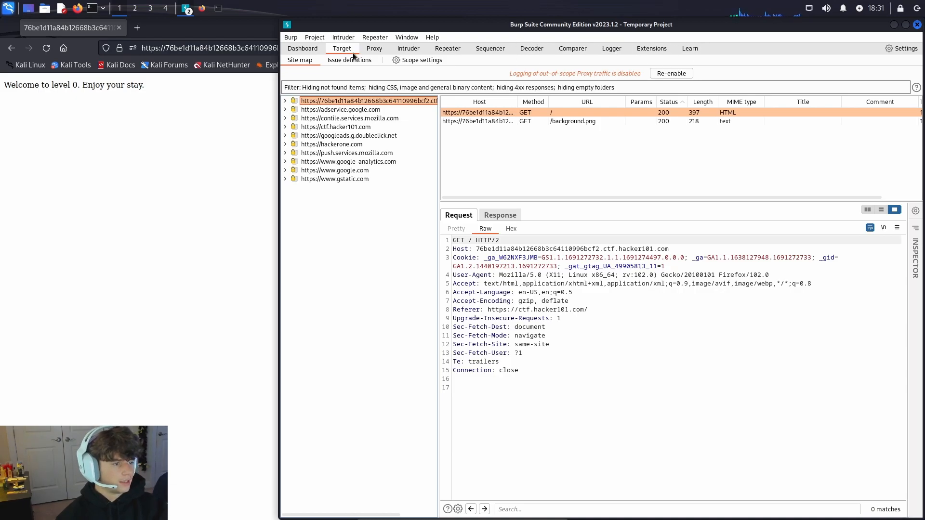
left_click(446, 49)
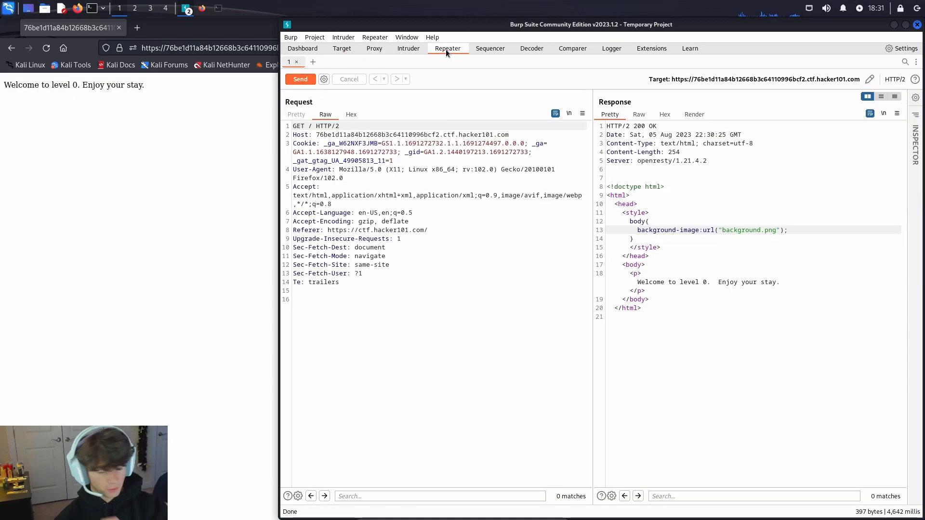
left_click(591, 299)
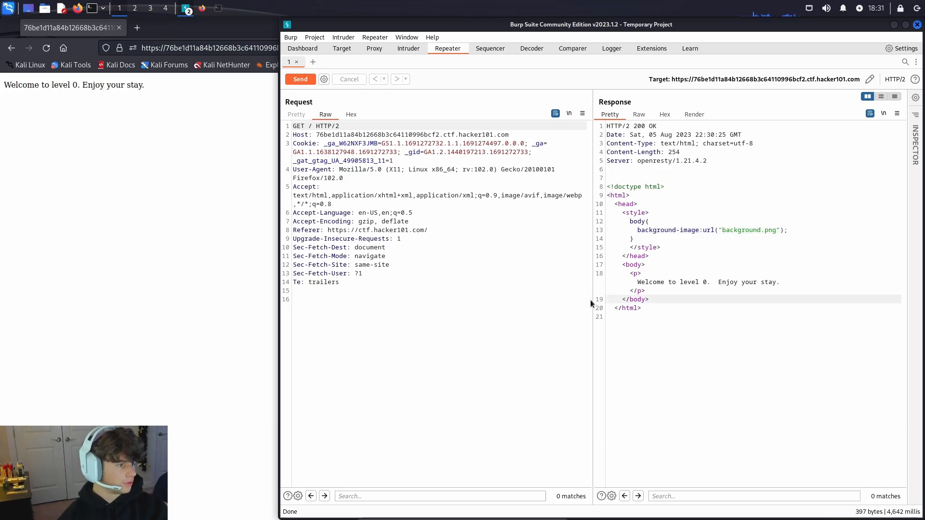
left_click(645, 317)
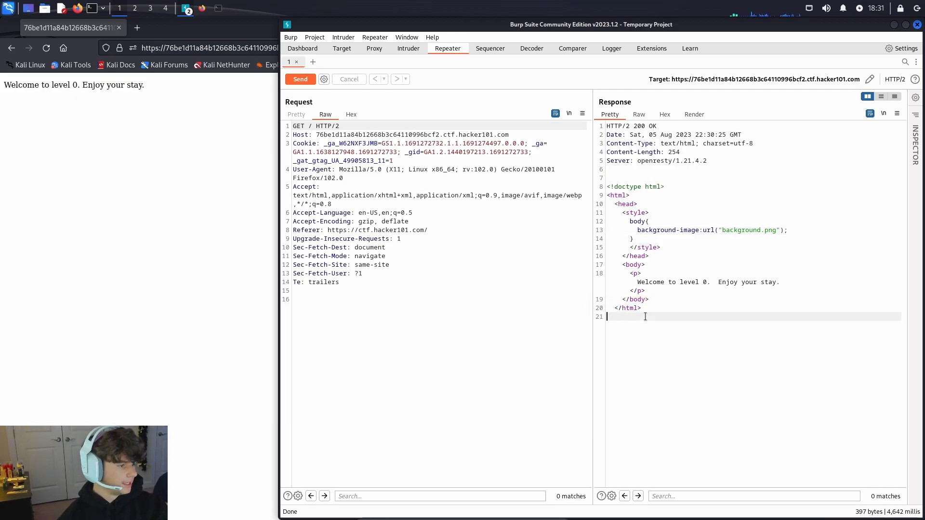
Step: Send the challenge host's /background.png request to Repeater, issue it and highlight the flag in the response
left_click(342, 48)
right_click(494, 120)
left_click(477, 139)
left_click(481, 120)
left_click(476, 131)
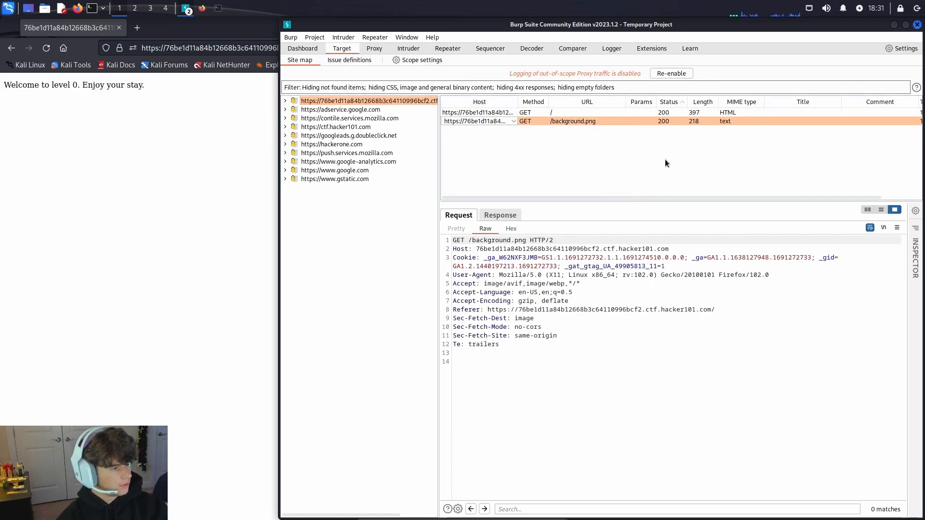
right_click(543, 121)
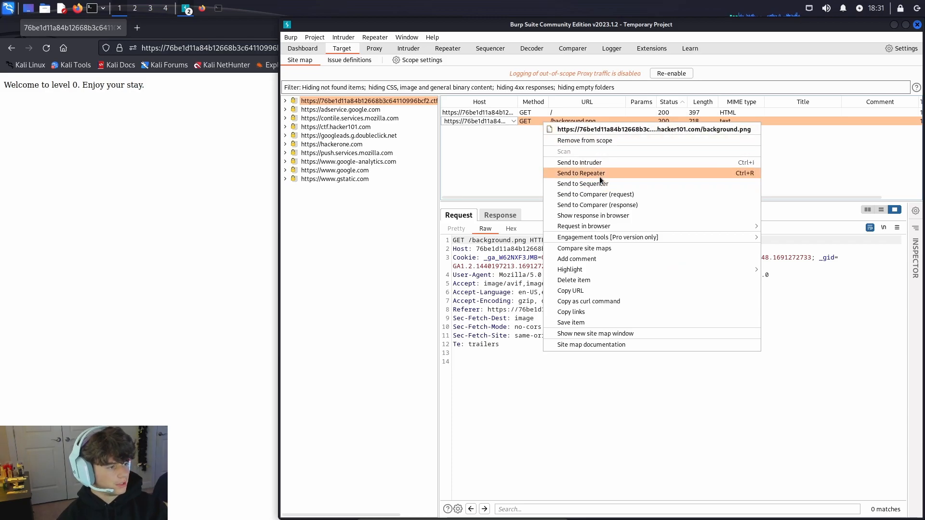
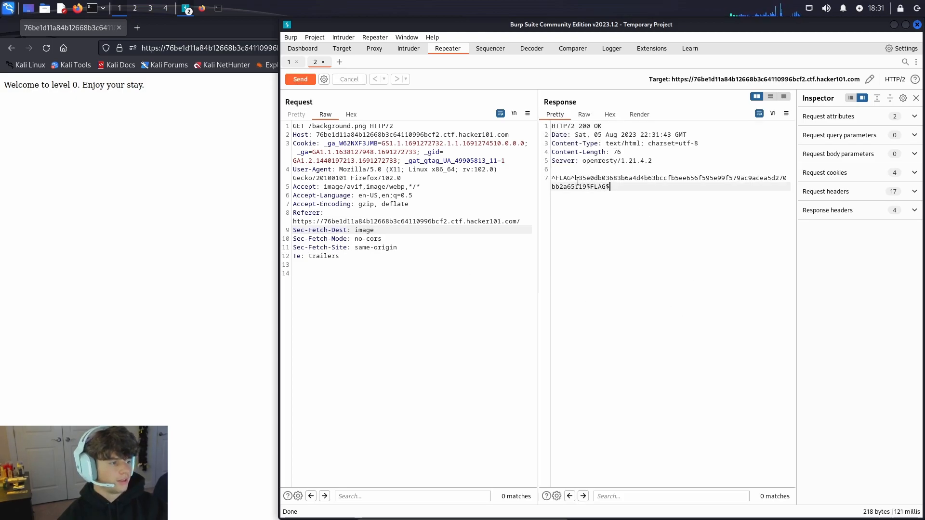
left_click_drag(555, 178, 659, 217)
left_click(658, 218)
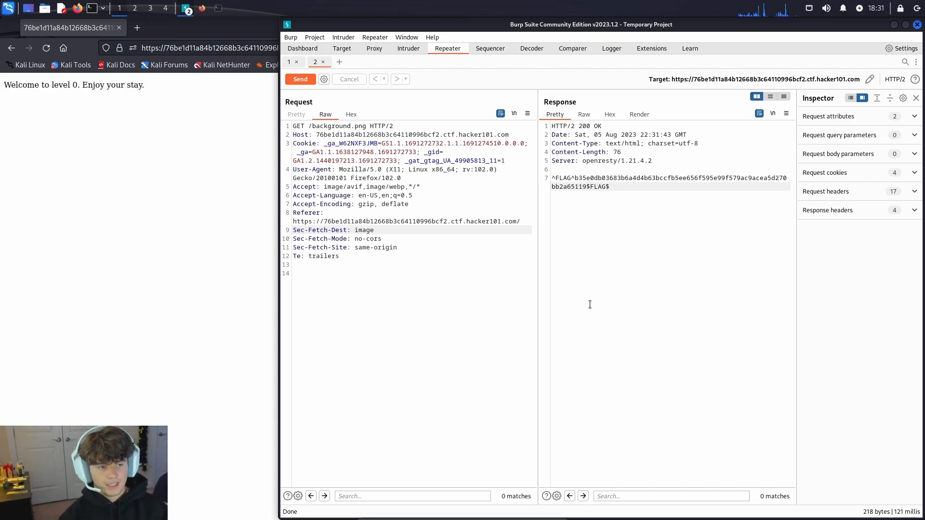
Step: Switch to Firefox, go back to the Hacker101 CTF challenge list and look through the challenges
left_click(215, 279)
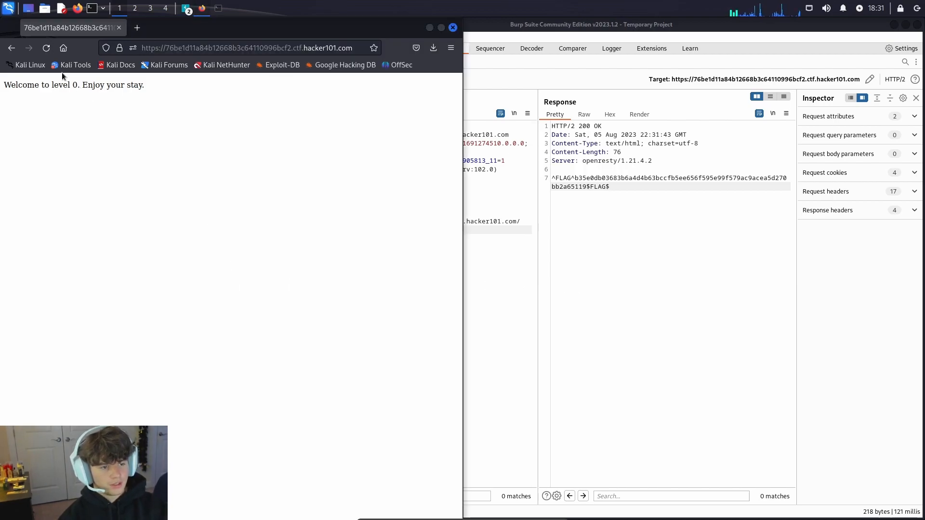
left_click(16, 49)
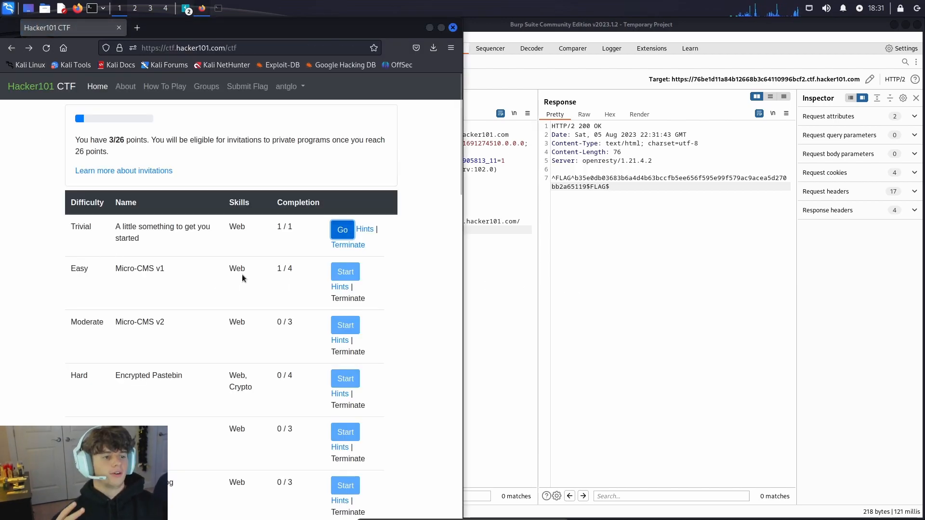
scroll(256, 334, "down", 10)
scroll(255, 331, "up", 4)
scroll(256, 331, "up", 8)
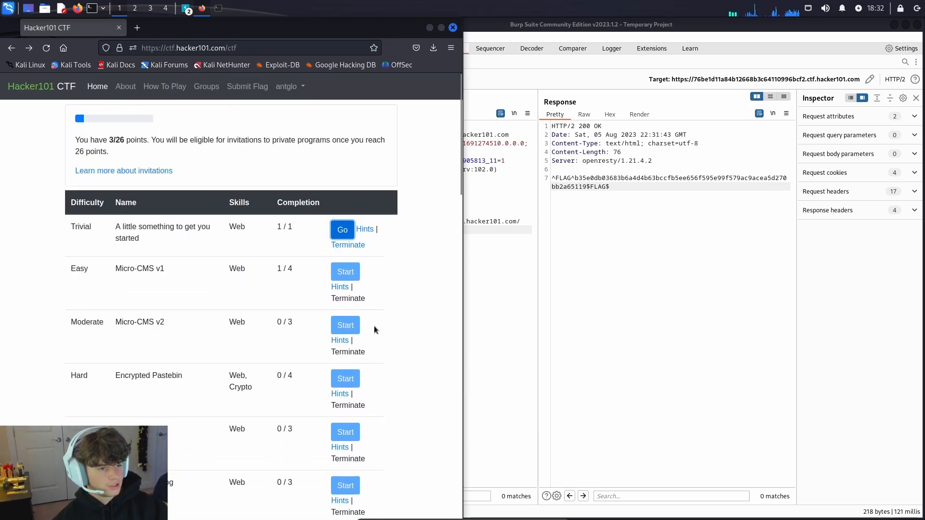
Step: Open the Hacker101 flag submission page and turn off Burp Suite's proxy intercept so that the page loads in Firefox
left_click(247, 87)
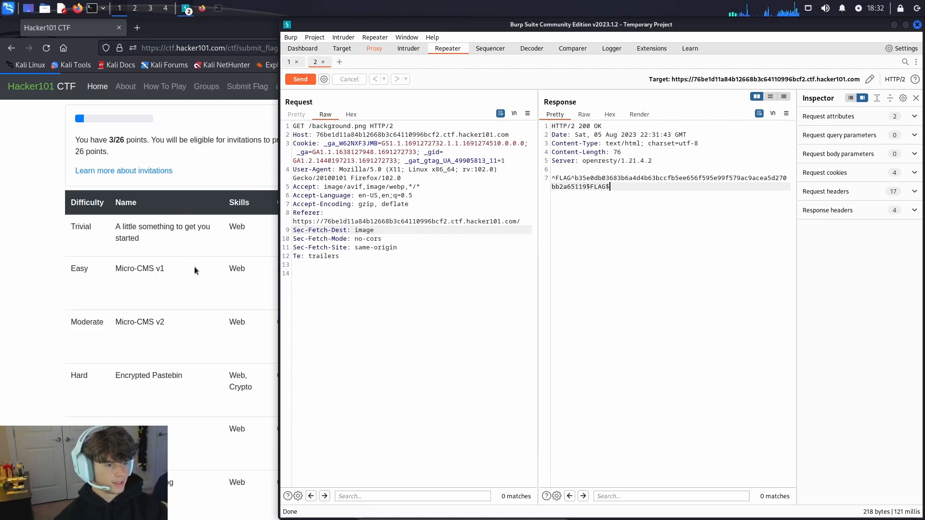
left_click(374, 48)
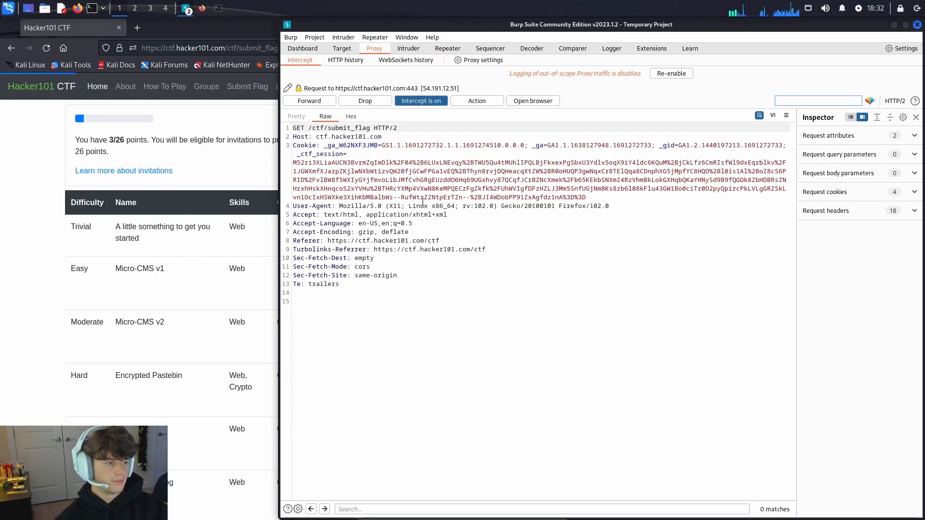
left_click(416, 101)
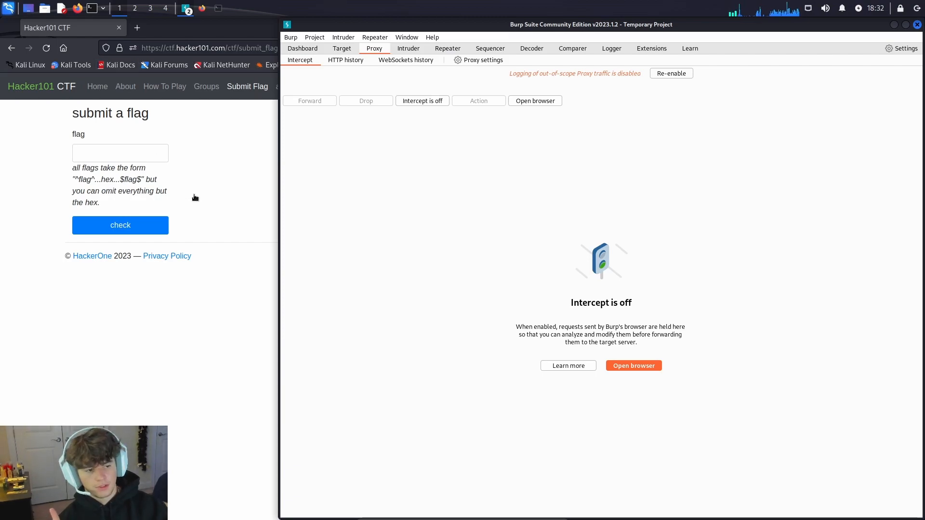
left_click(191, 194)
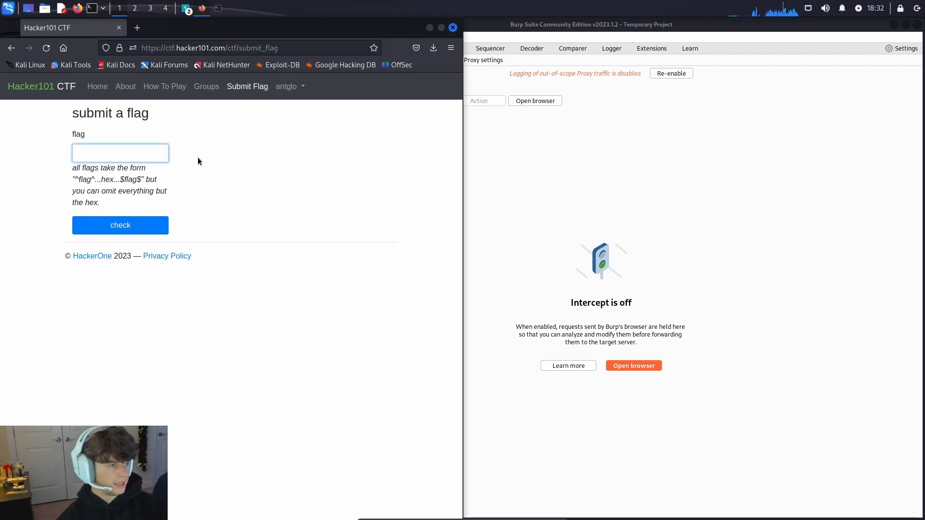
Step: Switch to Burp Suite and copy the complete flag string from the /background.png response in Repeater
left_click(469, 65)
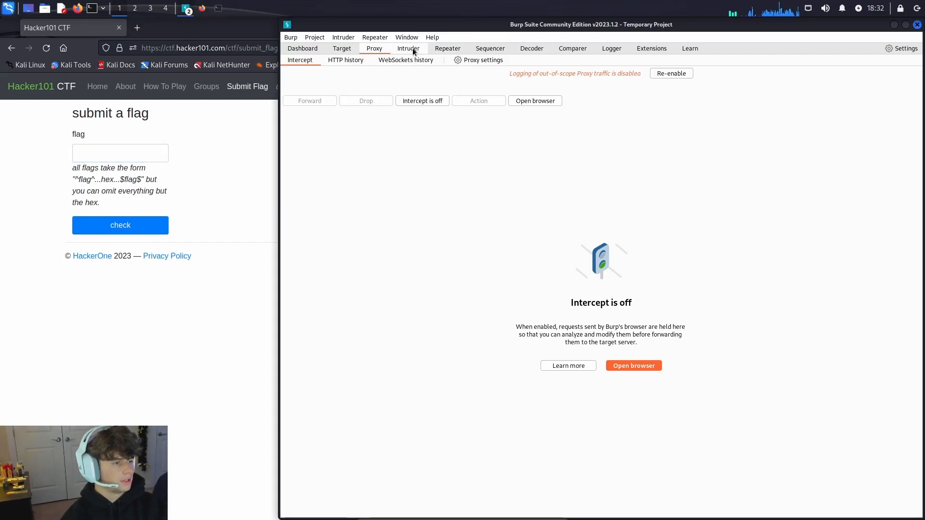
left_click(438, 51)
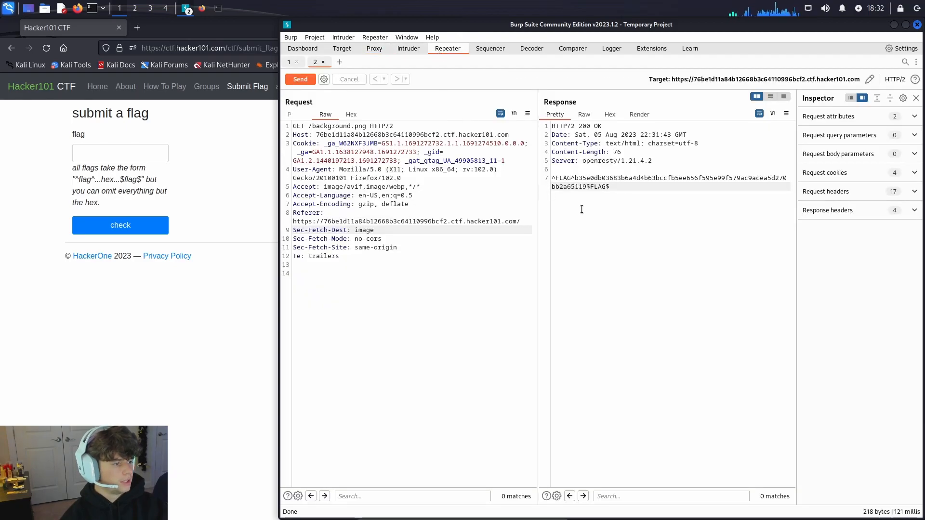
left_click_drag(557, 177, 615, 179)
left_click(590, 187)
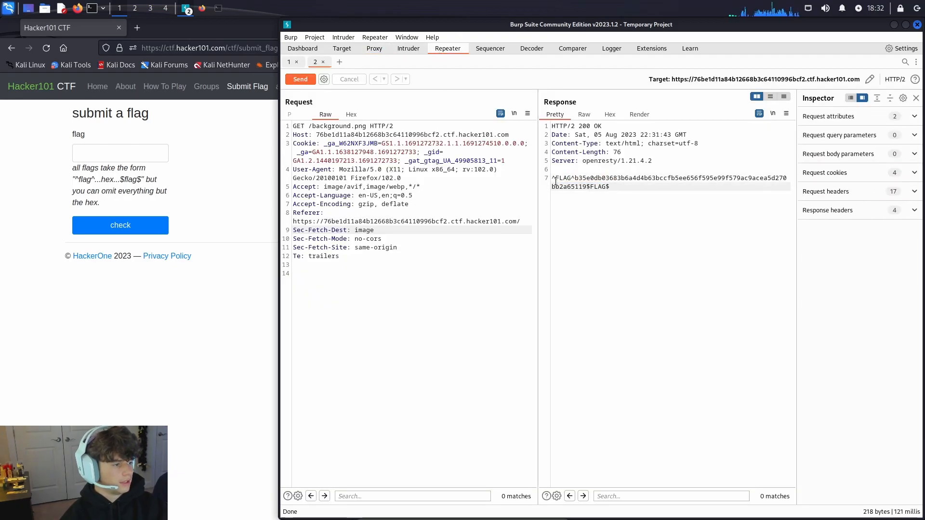
left_click_drag(552, 178, 610, 187)
key("ctrl+c")
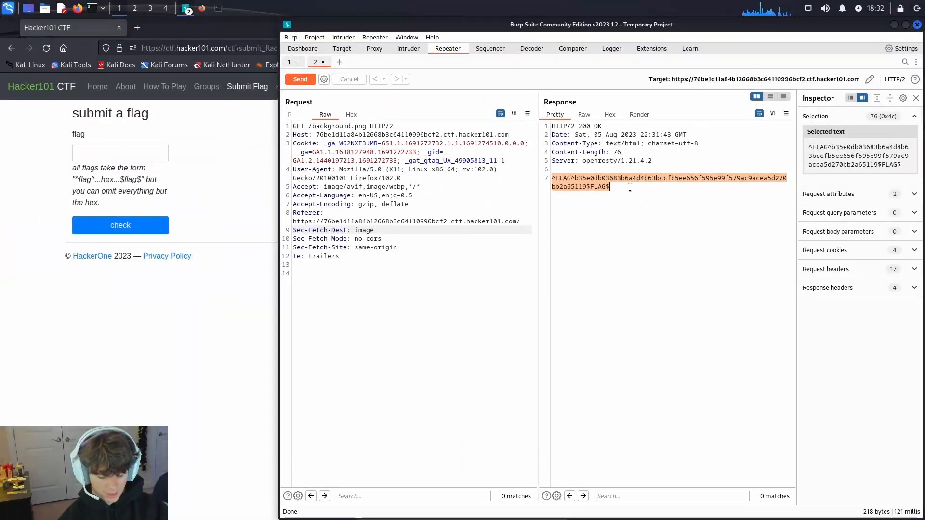
Step: Paste the copied flag into the Hacker101 flag submission form in Firefox and submit it for checking
left_click(139, 154)
key("ctrl+v")
left_click(154, 226)
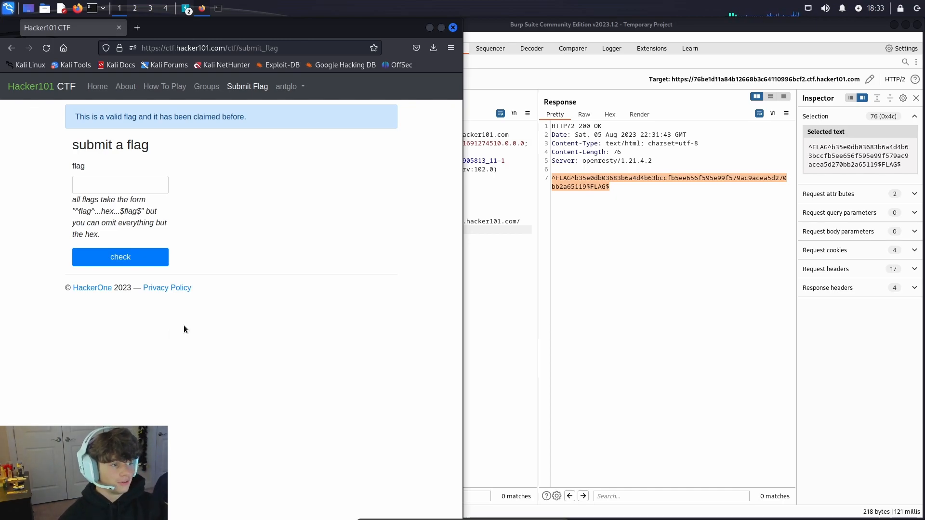
left_click(502, 400)
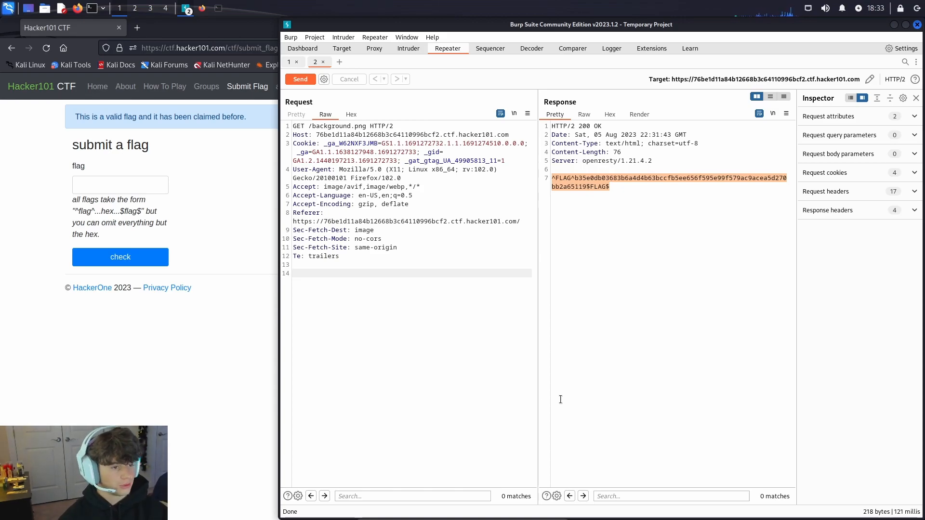
left_click(190, 458)
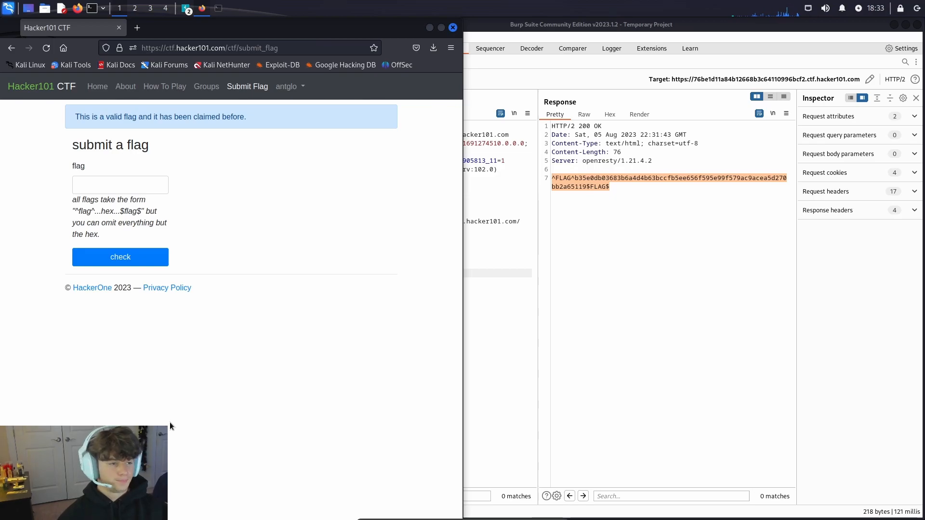